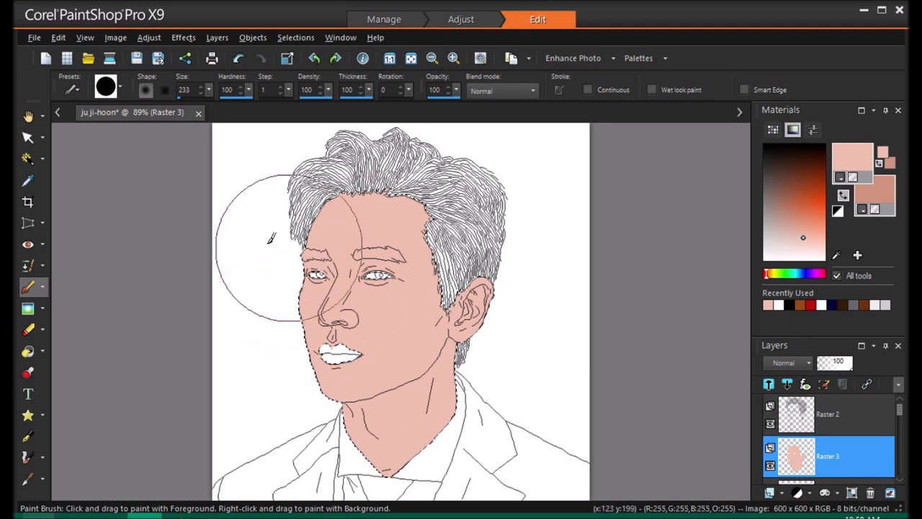
Try a pale pink skin tone on the forehead with the Paint Brush at size 57
drag(209, 91, 195, 108)
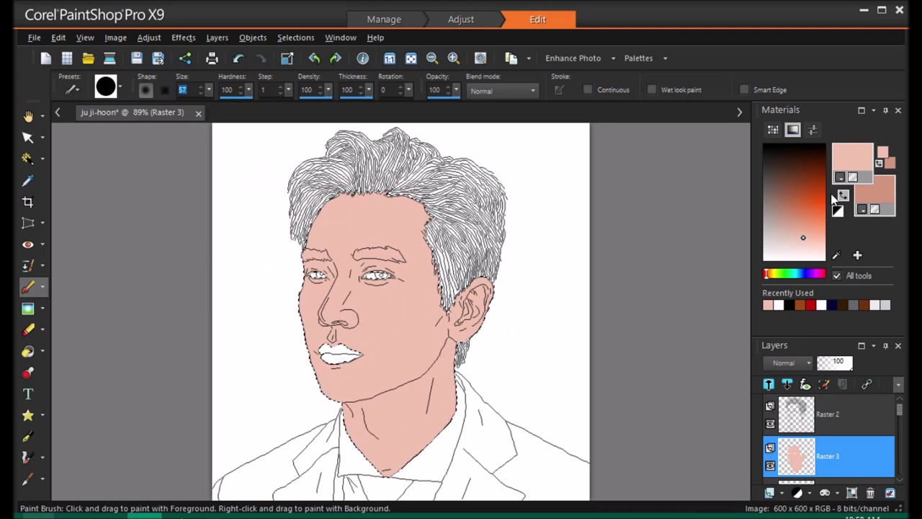
right_click(396, 301)
click(234, 64)
drag(805, 248, 801, 250)
drag(412, 225, 398, 215)
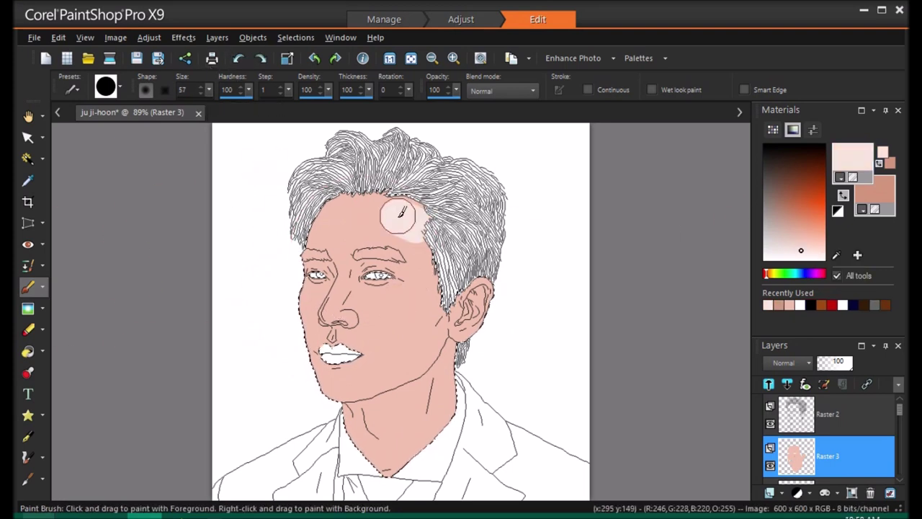
Repaint the face, ear and neck in light peach at brush size 166, and set the brush size to 5
click(768, 274)
click(818, 237)
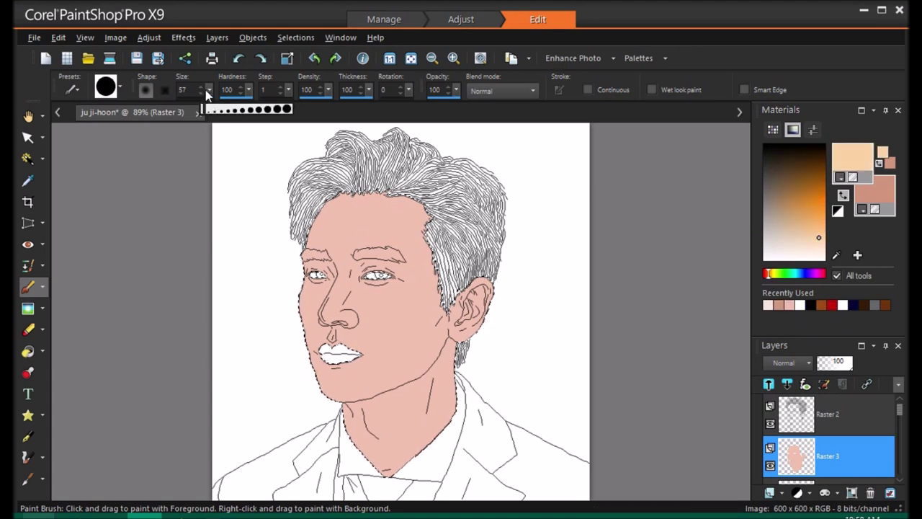
drag(208, 92, 215, 107)
mouse_move(399, 231)
mouse_down()
mouse_move(342, 239)
mouse_move(339, 280)
mouse_up()
mouse_move(346, 386)
mouse_down()
mouse_move(379, 431)
mouse_move(433, 419)
mouse_move(449, 394)
mouse_move(452, 322)
mouse_up()
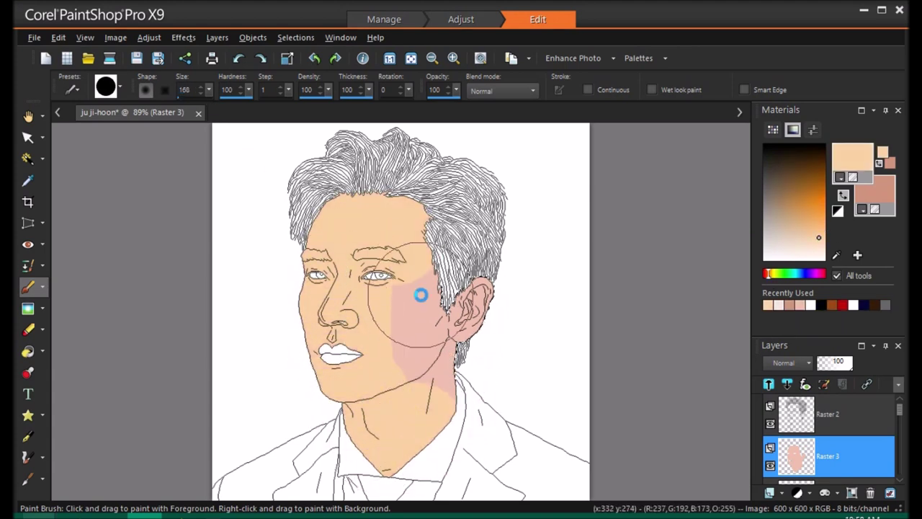
drag(421, 295, 425, 346)
double_click(189, 90)
text(5)
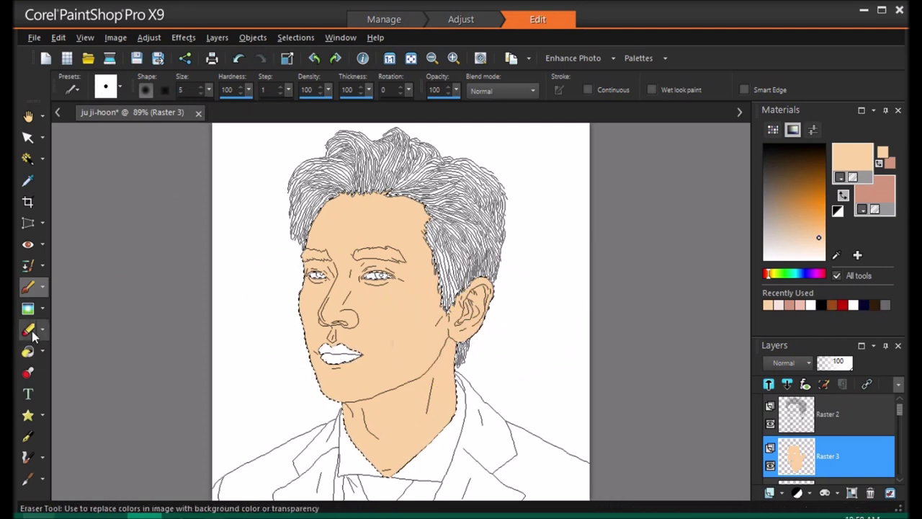
Replace the current selection with both eyebrow shapes from the Raster 2 line art, and cut them out of the Raster 3 skin layer
click(31, 331)
click(29, 159)
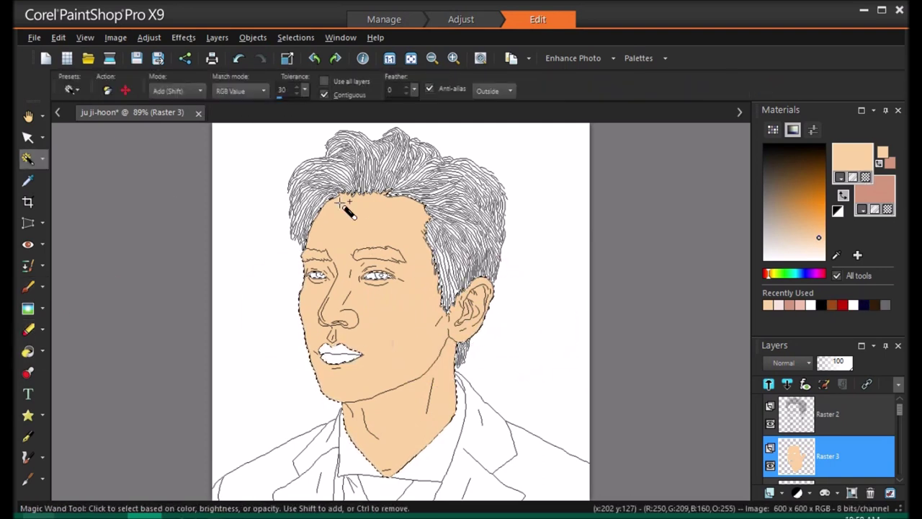
key(ctrl+d)
click(816, 405)
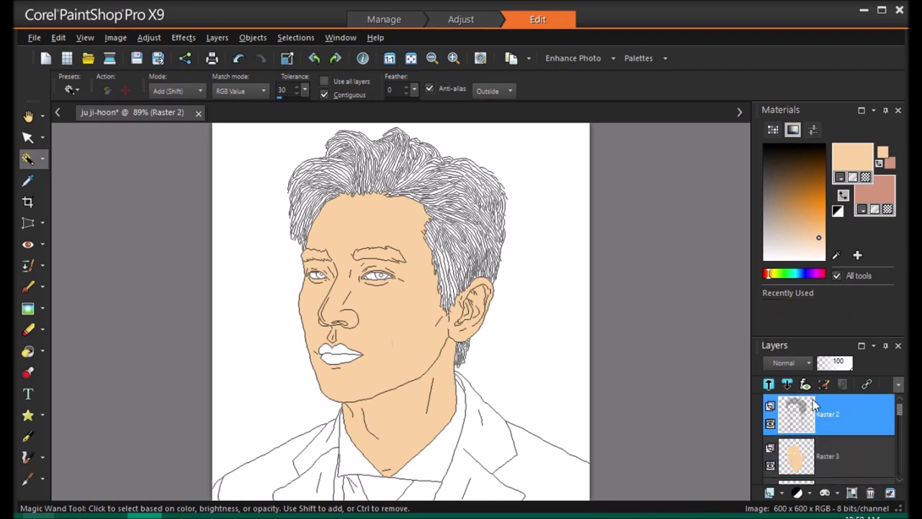
click(380, 254)
click(315, 257)
click(815, 446)
click(29, 119)
right_click(394, 261)
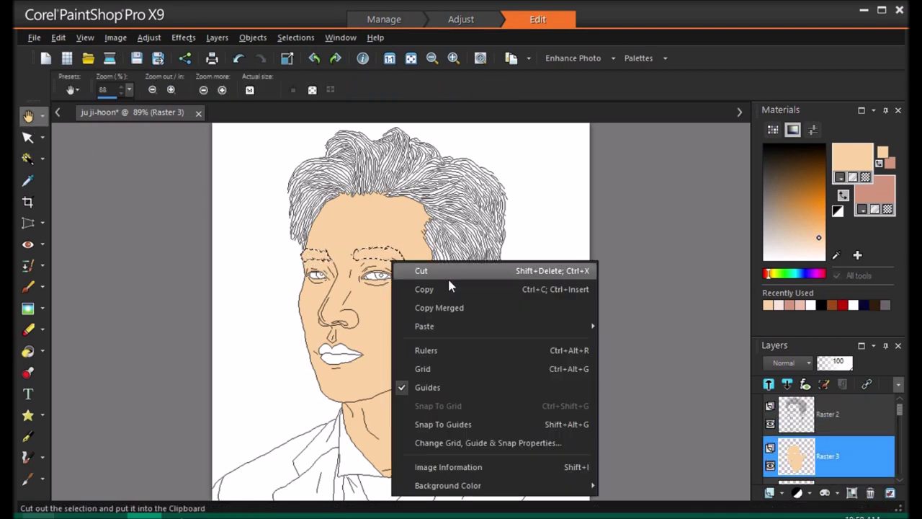
click(448, 273)
Paint dusky pink shadows on a new raster layer under the jaw, inside the ear and around the eyes and nose at brush size 19
click(28, 159)
right_click(343, 231)
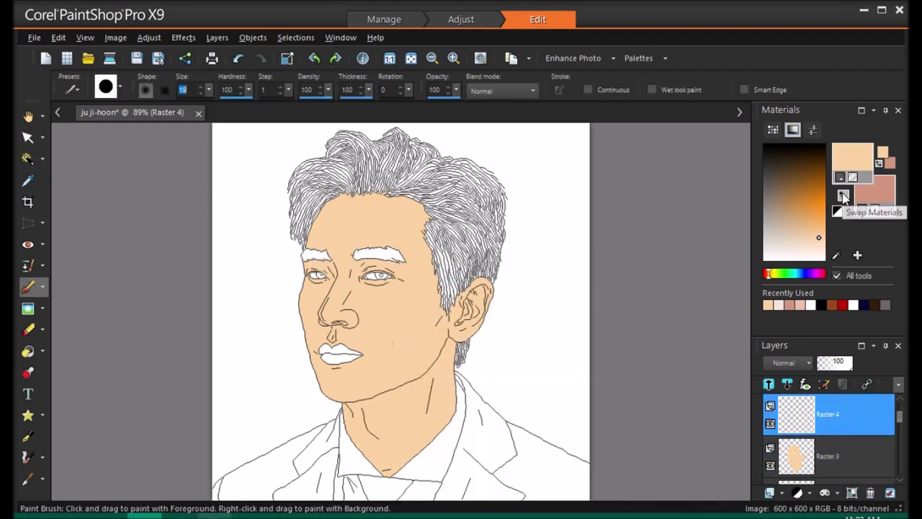
click(844, 198)
drag(343, 408, 440, 364)
drag(458, 321, 472, 297)
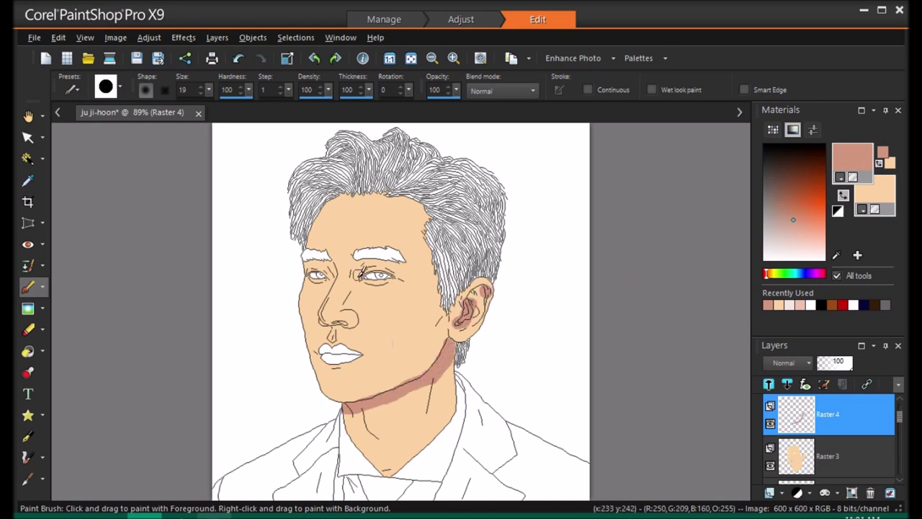
drag(336, 266, 319, 299)
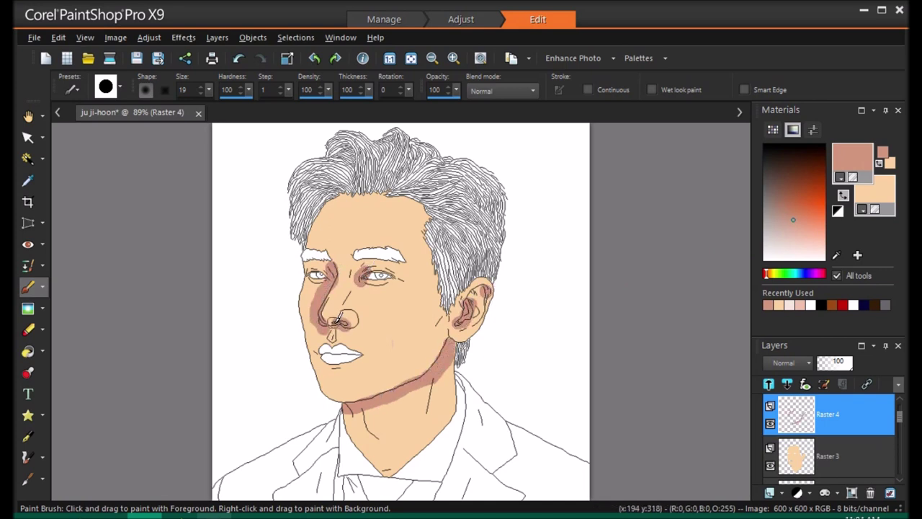
Paint dusky pink shadows along the hairline, the neck edges and folds, and around the lips
mouse_move(310, 236)
mouse_down()
mouse_move(324, 211)
mouse_move(355, 191)
mouse_move(428, 195)
mouse_up()
mouse_move(465, 363)
mouse_down()
mouse_move(459, 403)
mouse_move(459, 359)
mouse_move(456, 419)
mouse_move(391, 482)
mouse_up()
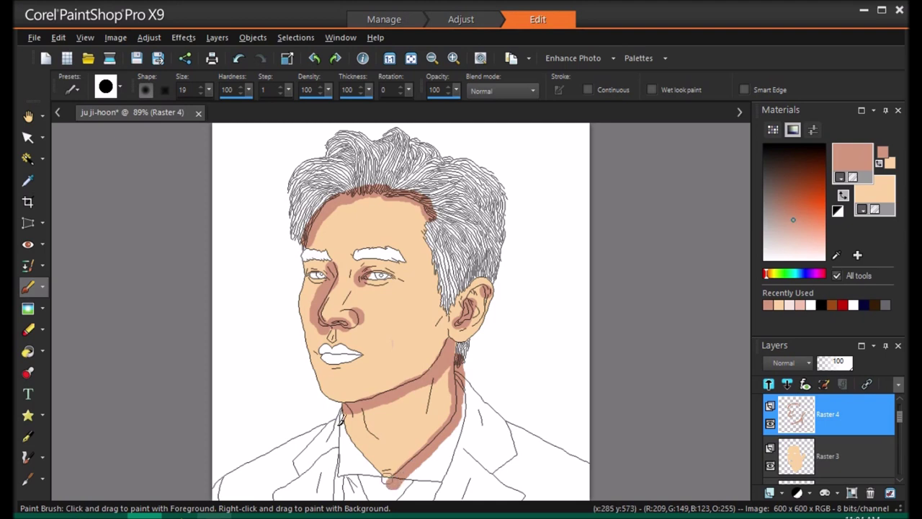
drag(345, 425, 393, 485)
drag(450, 364, 432, 422)
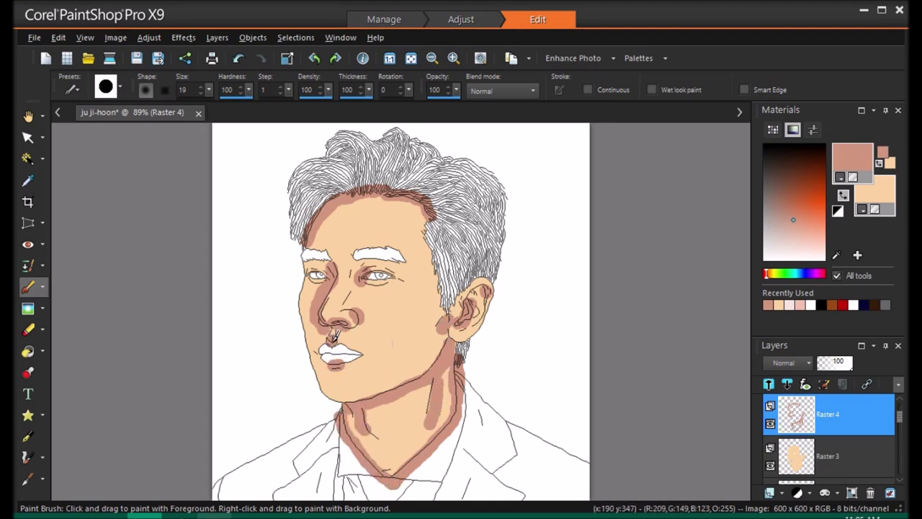
drag(318, 354, 330, 363)
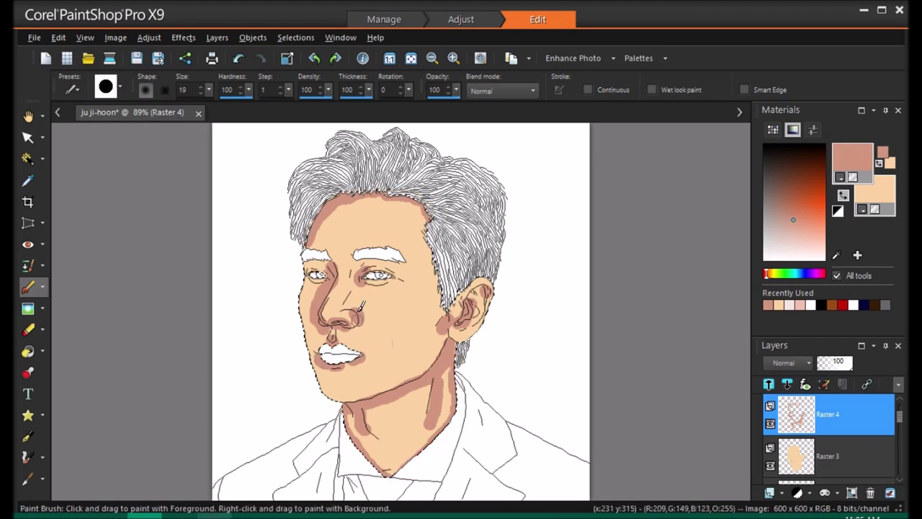
Trim the shadows around the nose and ear with the Eraser, undoing the last stray stroke
key(x)
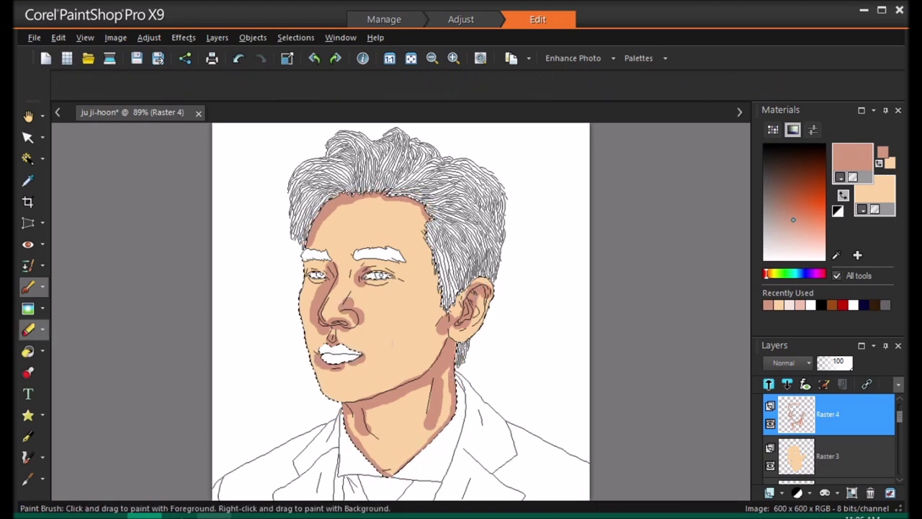
drag(350, 317, 350, 310)
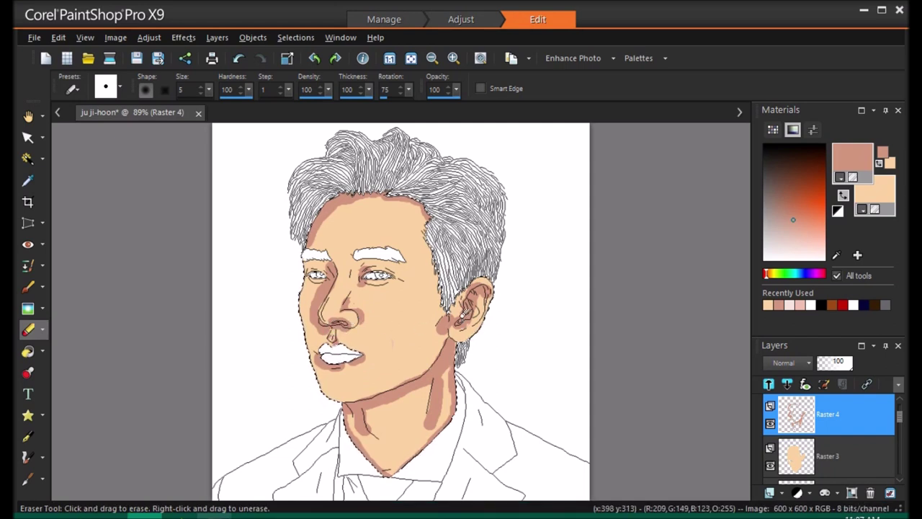
drag(476, 282, 488, 299)
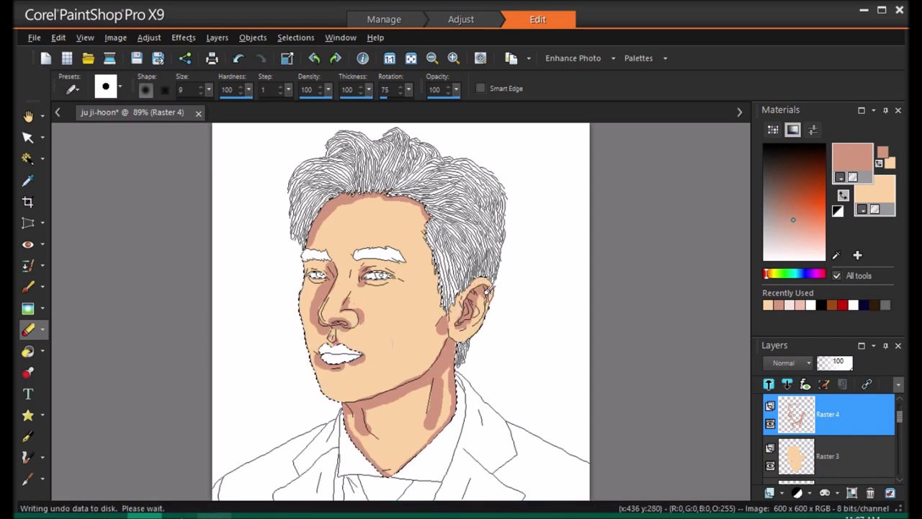
key(ctrl+z)
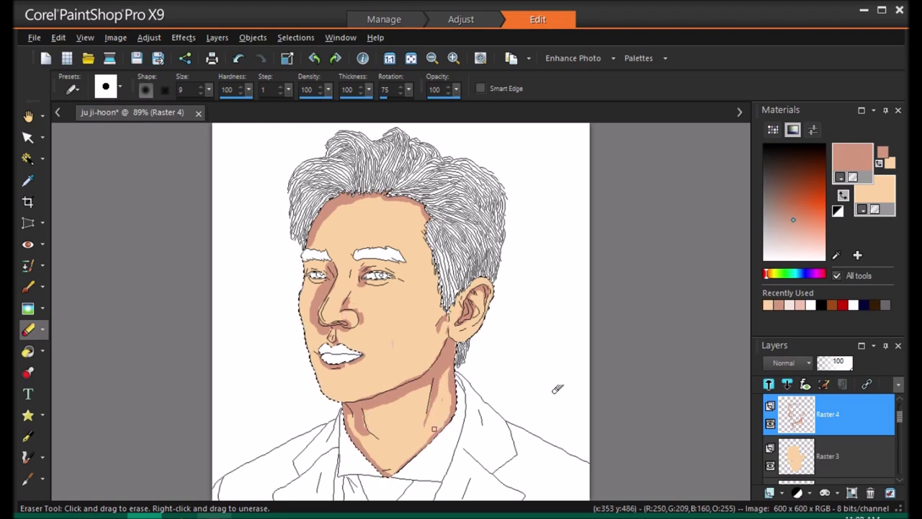
Soften the shadow layer with an Average blur
click(115, 38)
mouse_move(216, 261)
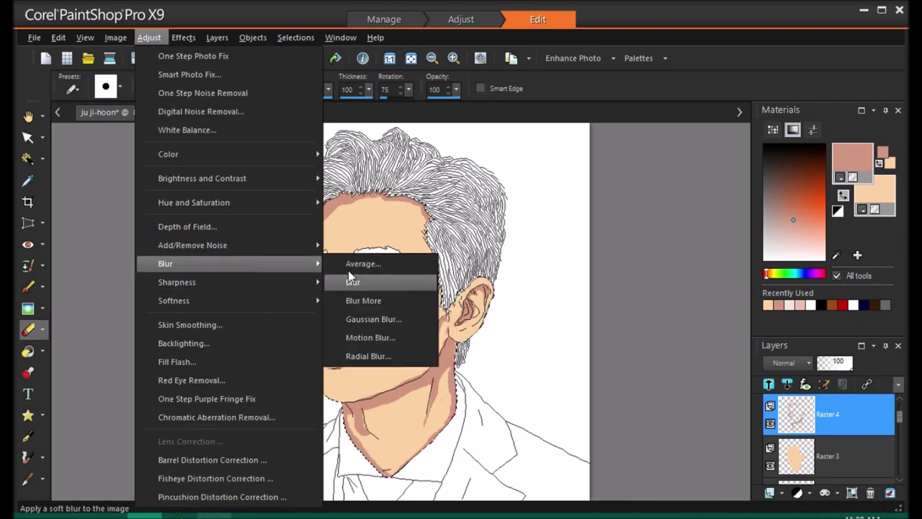
click(357, 266)
mouse_move(790, 287)
mouse_down()
mouse_move(823, 289)
mouse_move(799, 286)
mouse_up()
click(668, 319)
click(682, 320)
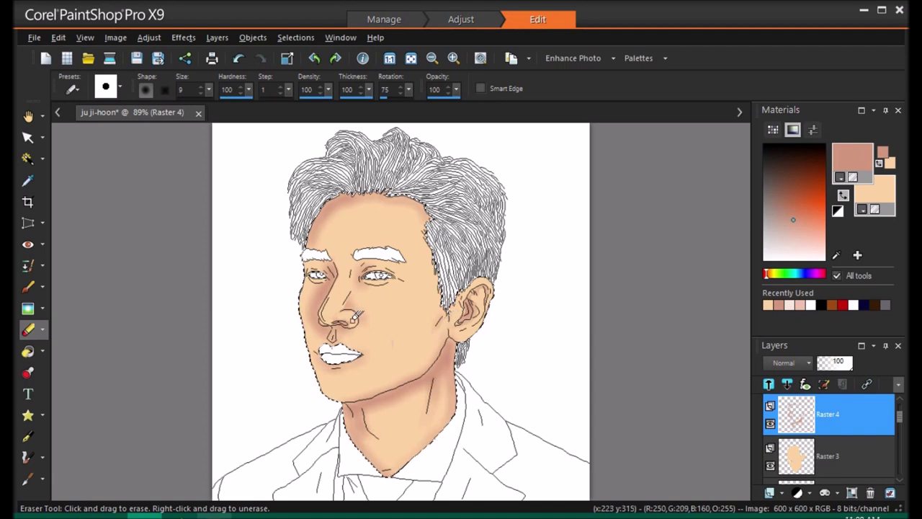
Set the shadow layer's blend mode to Multiply and its opacity to 48
click(789, 363)
click(811, 356)
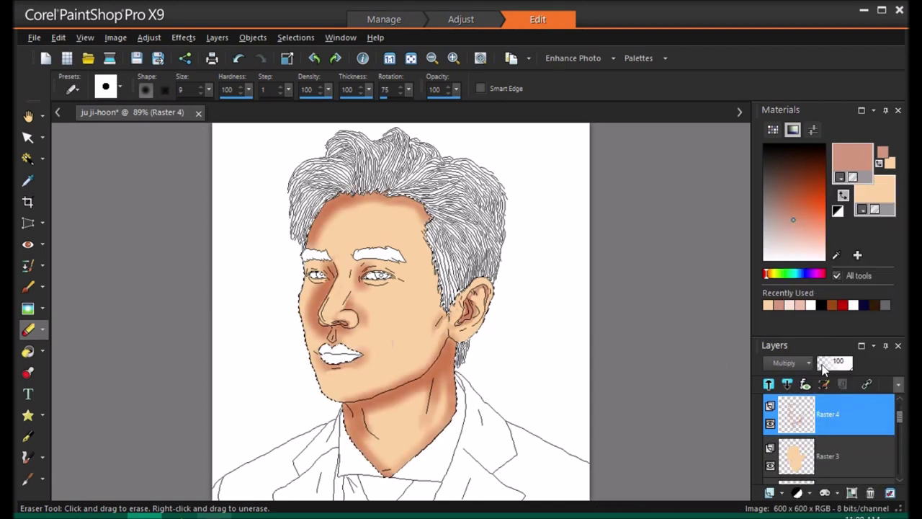
drag(844, 363, 833, 366)
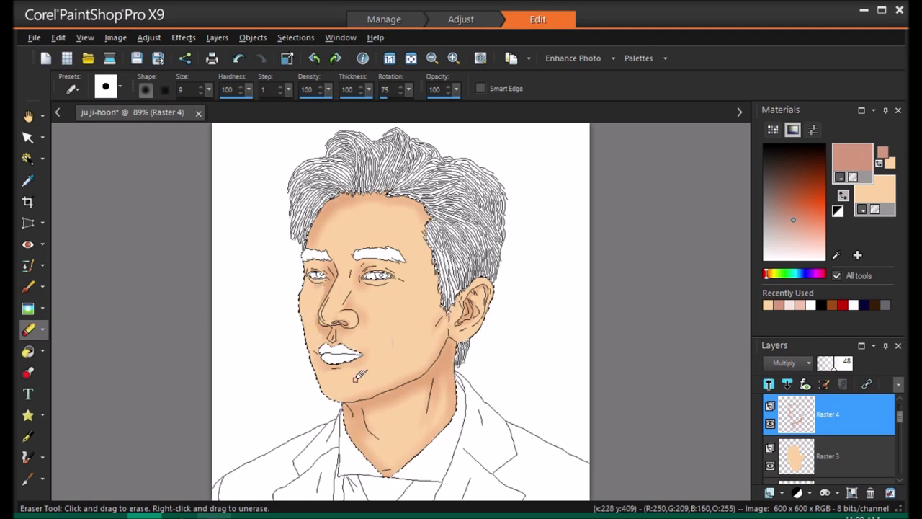
Draw pale pink highlight lines along the nose contour with the Pen tool at width 5.00
click(28, 308)
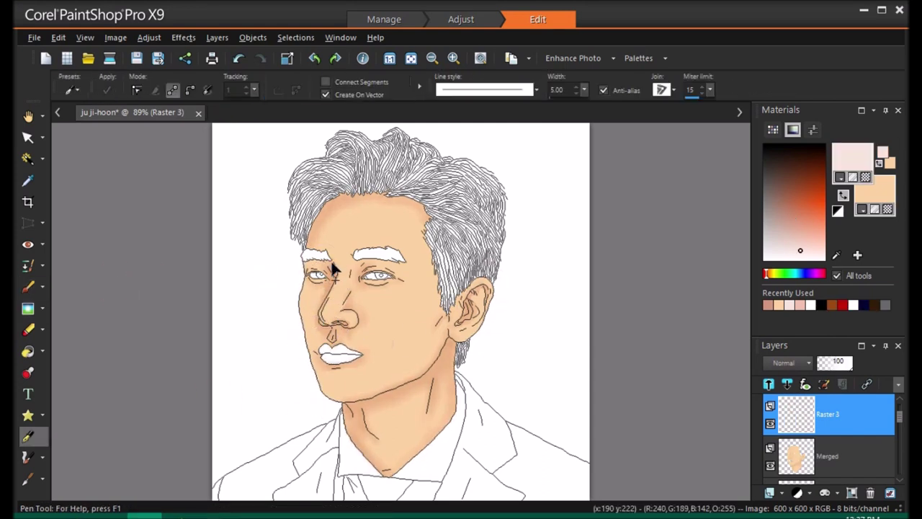
drag(343, 275, 320, 318)
drag(320, 317, 351, 312)
mouse_move(351, 312)
mouse_down()
mouse_move(356, 319)
mouse_move(351, 295)
mouse_up()
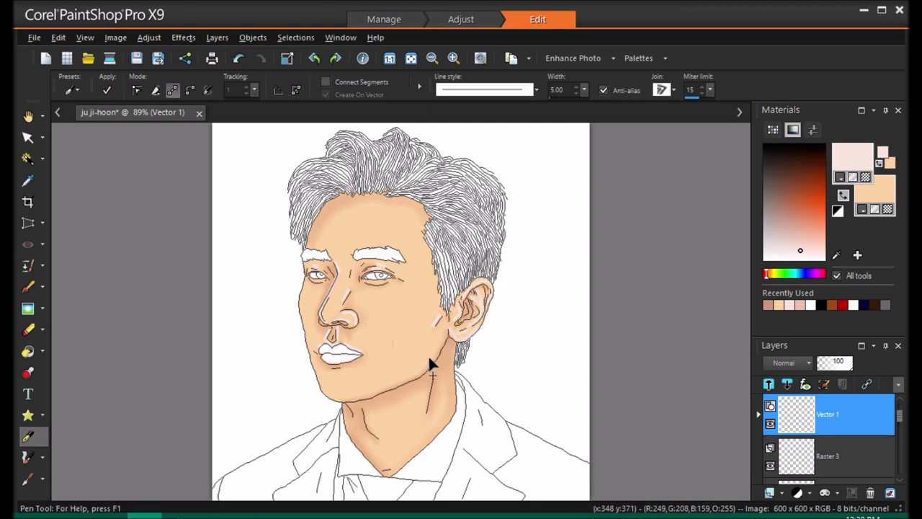
Draw pale pink highlight lines below the lower lip and along the jawline to the chin
drag(343, 371, 343, 374)
drag(446, 337, 418, 376)
drag(418, 376, 378, 391)
drag(378, 391, 336, 400)
drag(336, 400, 328, 397)
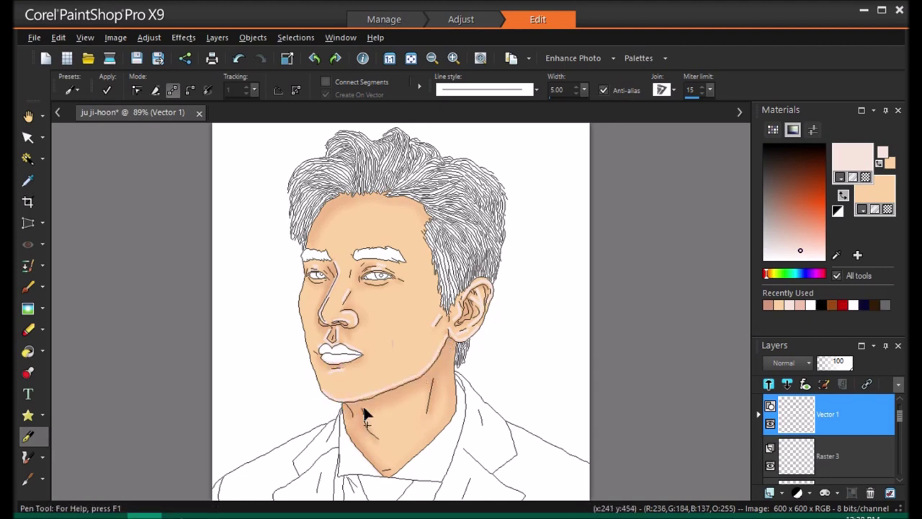
Add pale pink highlight lines along the neck creases and at the base of the throat, undoing a misplaced segment
drag(433, 378, 425, 412)
mouse_move(353, 417)
mouse_down()
mouse_move(379, 461)
mouse_move(353, 420)
mouse_up()
click(240, 58)
drag(383, 469, 395, 464)
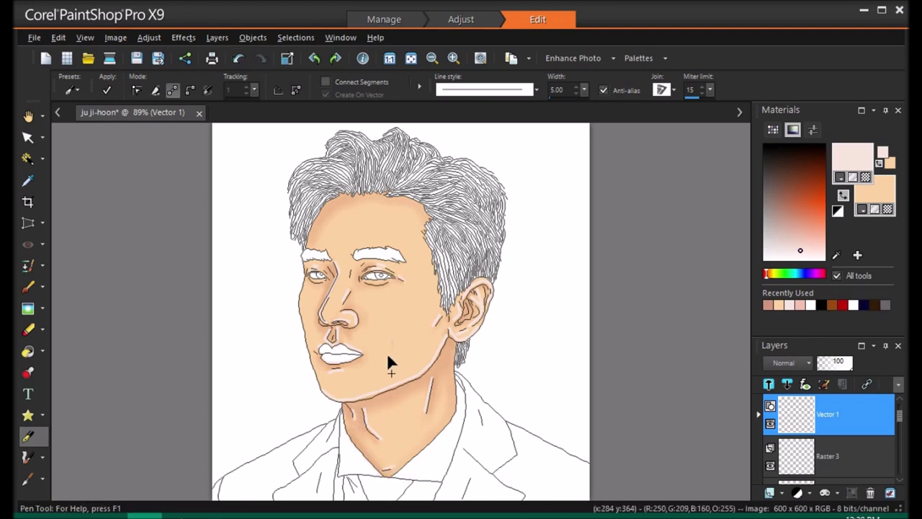
Paint pale pink highlight areas on the forehead, cheeks, chin and neck with the Paint Brush at size 19, refining them at size 5
click(27, 286)
mouse_move(343, 238)
mouse_down()
mouse_move(373, 225)
mouse_move(367, 214)
mouse_up()
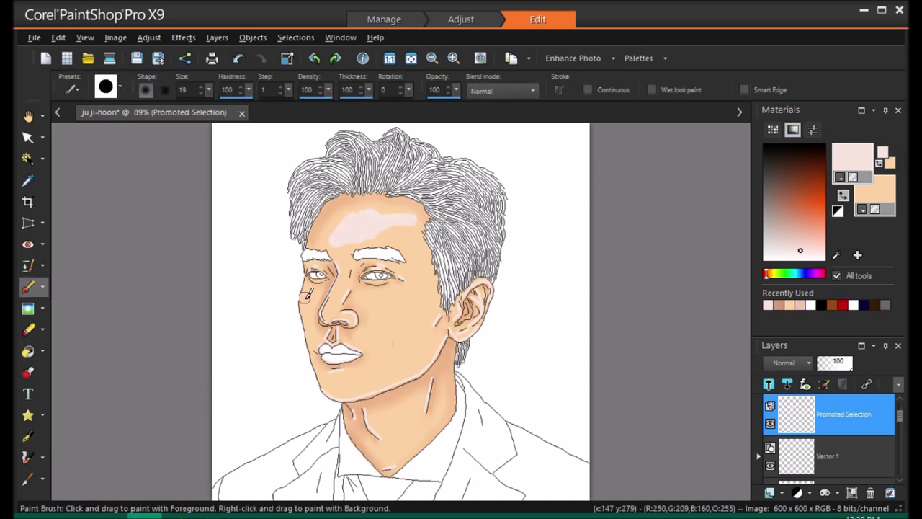
mouse_move(376, 297)
mouse_down()
mouse_move(407, 291)
mouse_move(380, 352)
mouse_move(374, 333)
mouse_up()
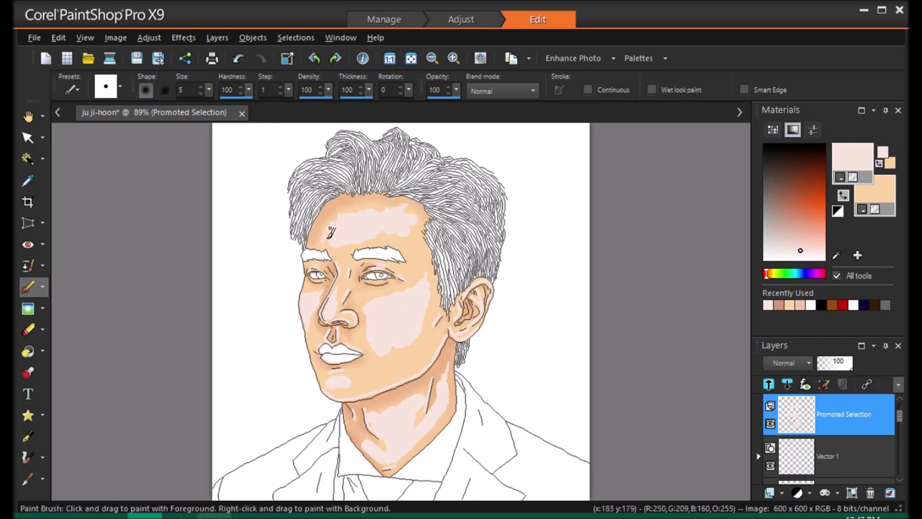
Blur the painted highlights on the Promoted Selection layer with Average at a filter aperture of 7
click(118, 37)
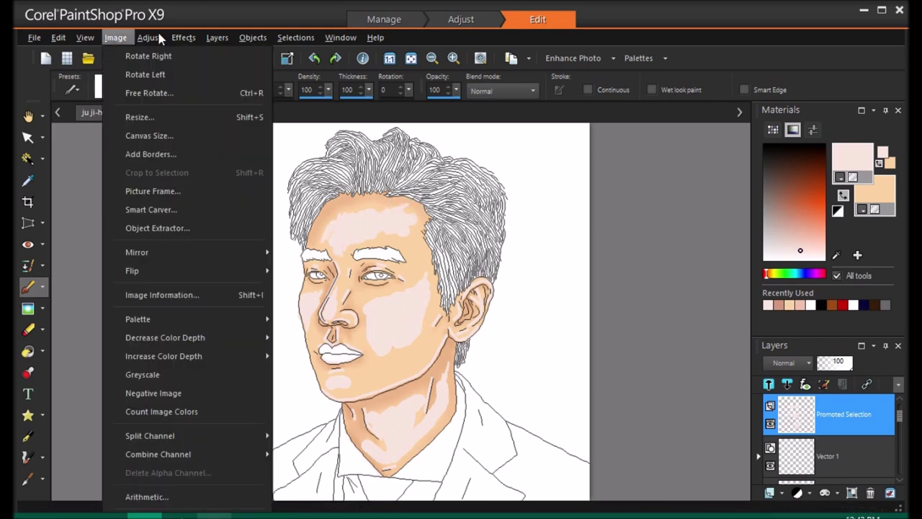
mouse_move(159, 37)
mouse_move(187, 306)
click(331, 308)
click(783, 285)
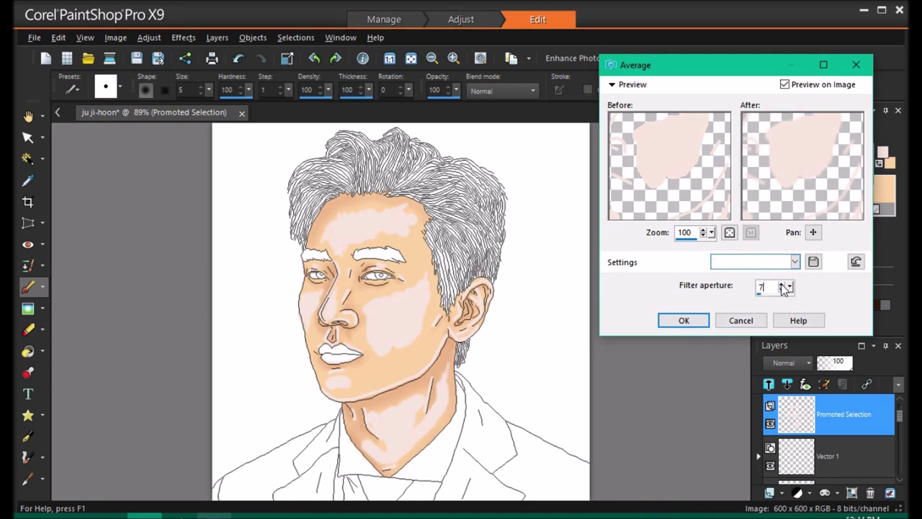
key(Return)
Try different blend modes and opacities on the Promoted Selection highlight layer, toggling its visibility to compare
click(795, 361)
click(815, 406)
click(829, 370)
click(771, 424)
click(772, 423)
click(796, 363)
click(822, 362)
click(802, 362)
click(829, 239)
click(801, 362)
click(813, 409)
click(827, 370)
Convert the Vector 1 highlight lines to a raster layer and apply an Average blur with a filter aperture of 11
click(815, 454)
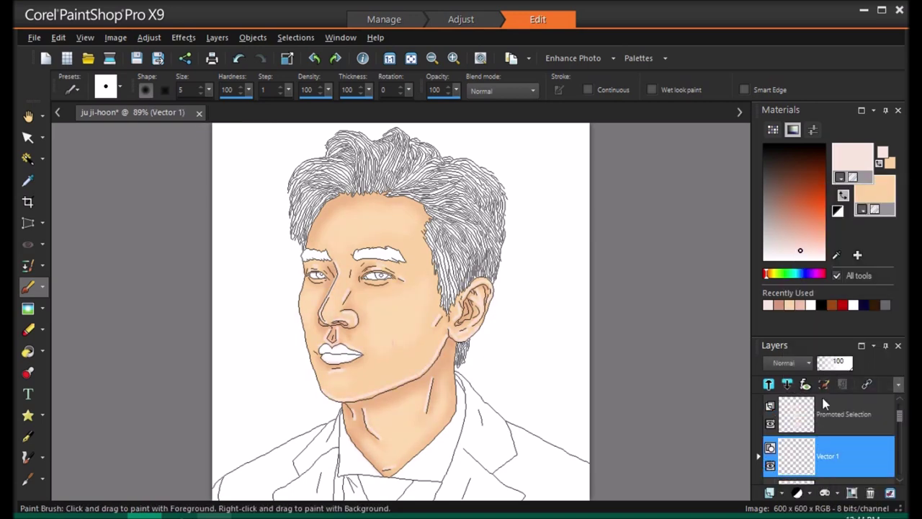
click(148, 37)
mouse_move(217, 264)
click(330, 265)
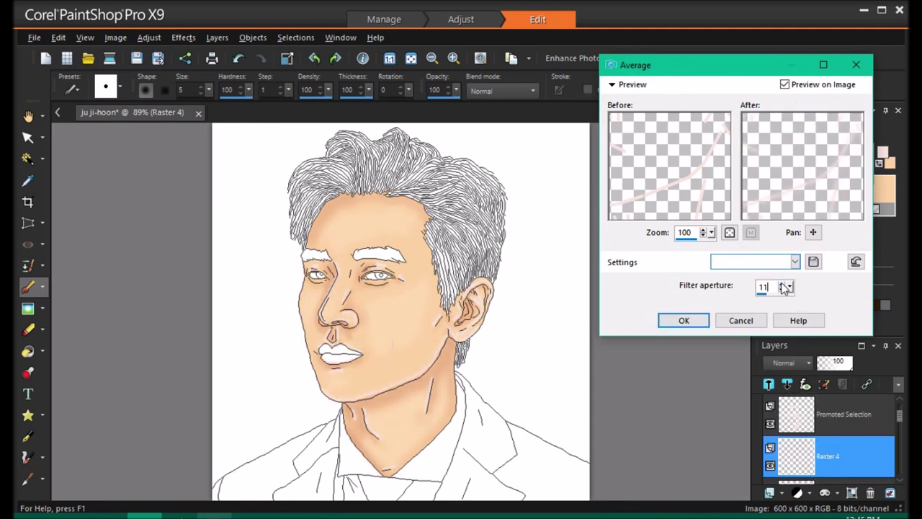
click(684, 321)
Adjust the blend mode and opacity of the blurred highlight-line layer
click(790, 364)
click(814, 409)
click(827, 369)
scroll(798, 425, up, 2)
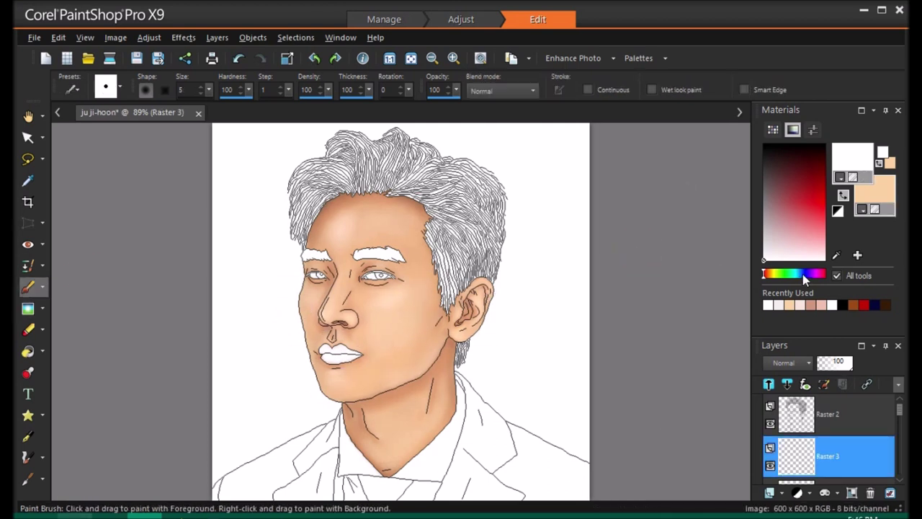
Paint light bluish-grey shading over the whites of both eyes on Raster 3 with a size 5 brush and erase the overspill
click(802, 274)
click(764, 234)
drag(383, 274, 366, 275)
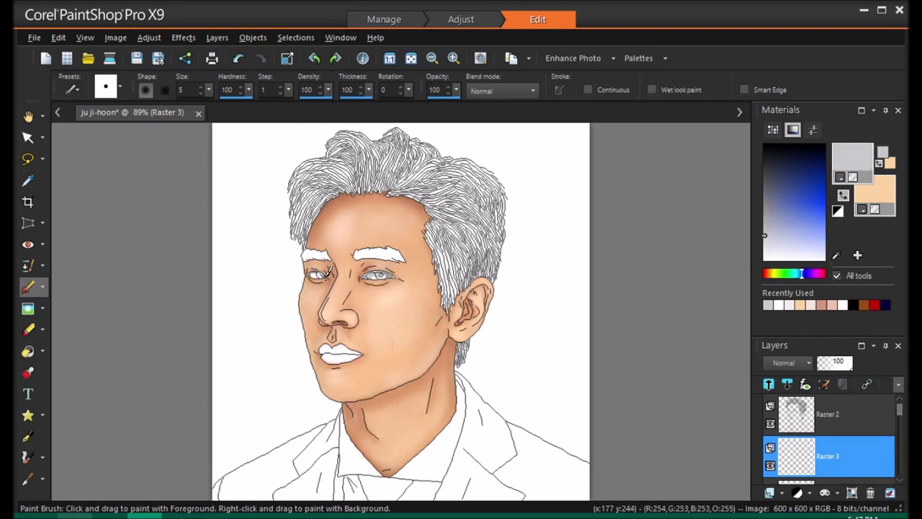
key(x)
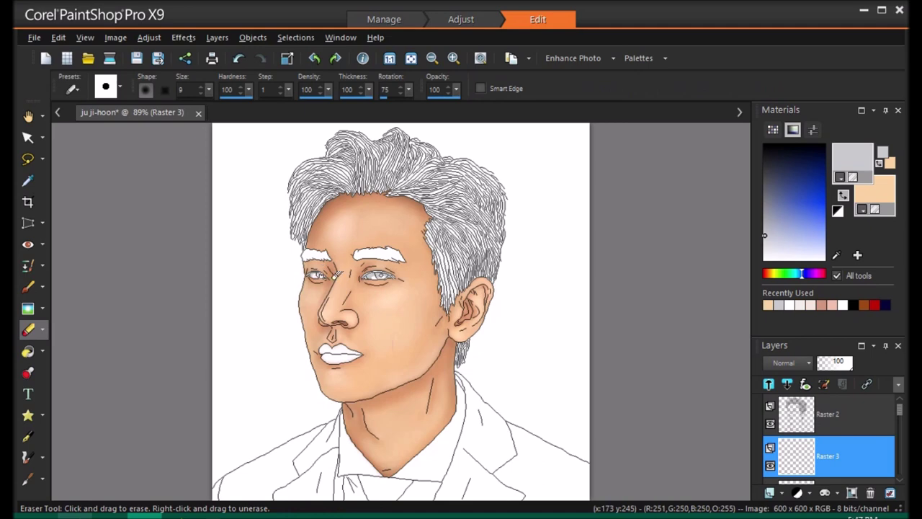
Apply an Average blur to the selected grey eye shading on Raster 3 and clean up its edges
click(120, 41)
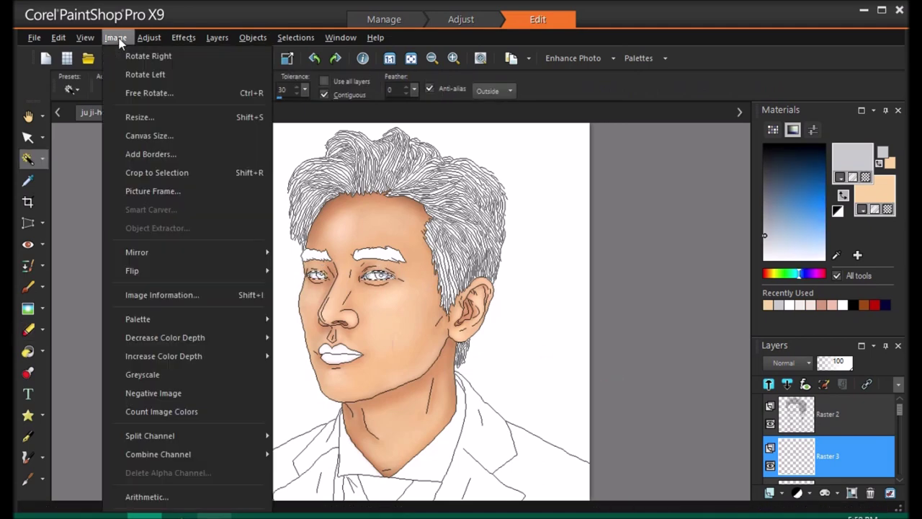
mouse_move(149, 38)
mouse_move(207, 269)
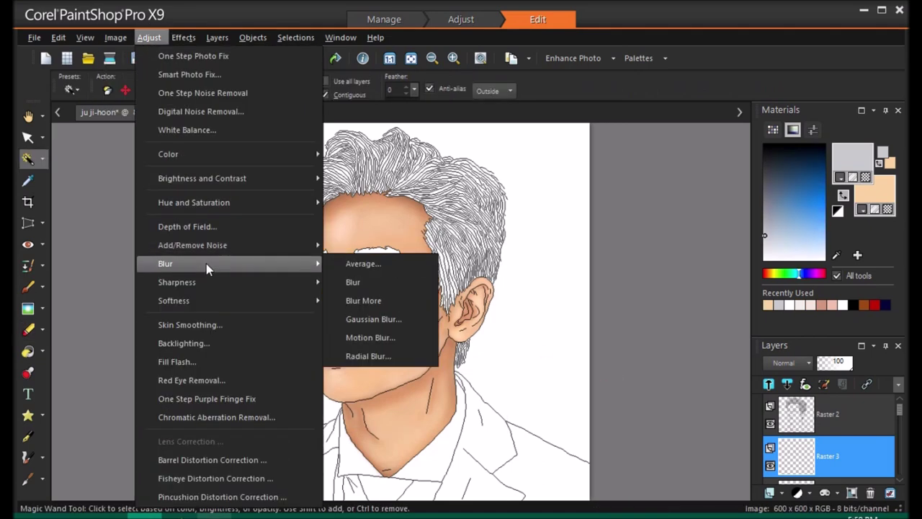
click(362, 264)
click(726, 325)
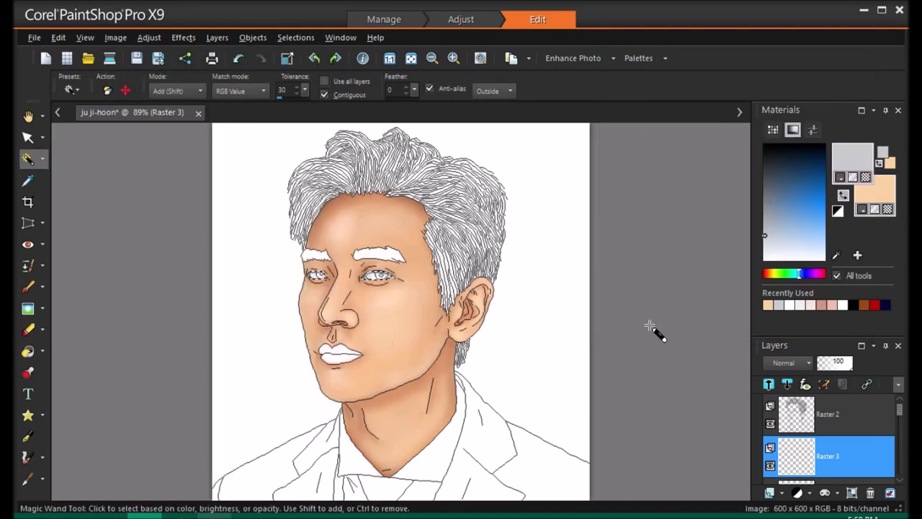
key(x)
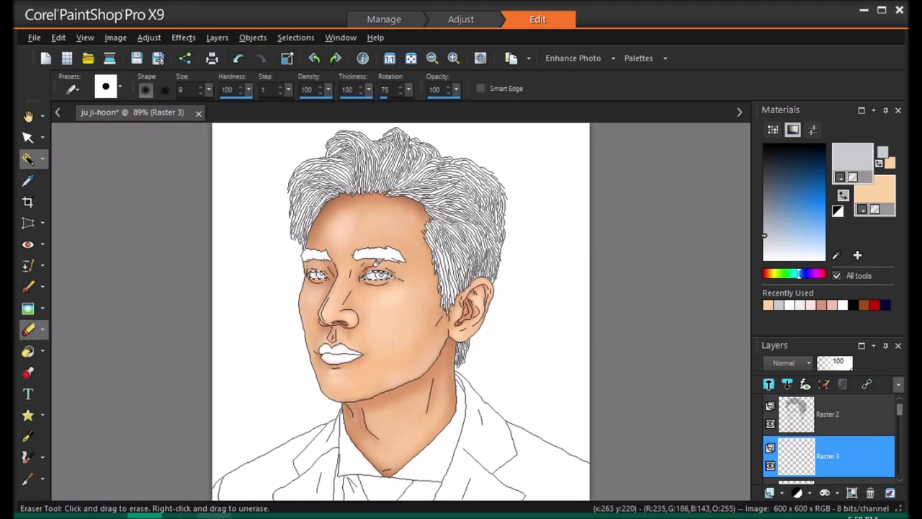
scroll(370, 281, up, 3)
key(ctrl+z)
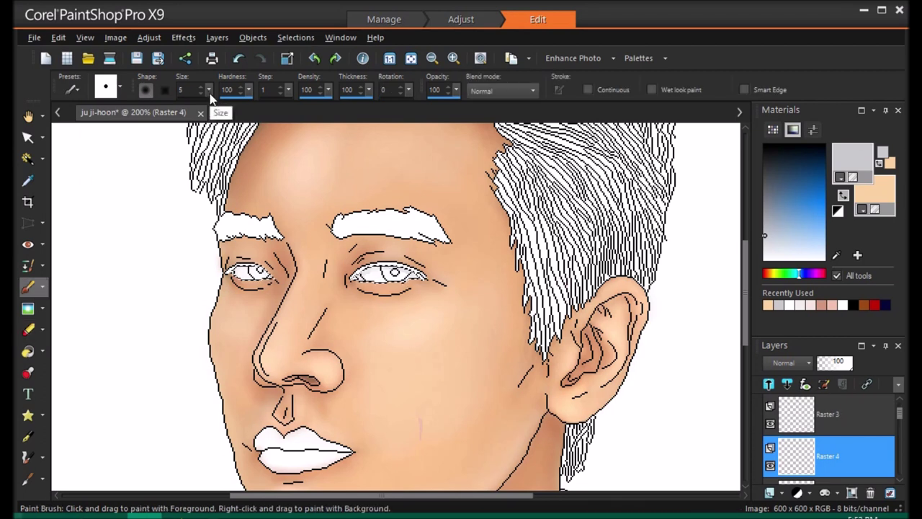
Paint the irises dark brown on Raster 4, using brush size 19 for one eye and 24 for the other
drag(209, 92, 223, 108)
click(768, 274)
click(810, 166)
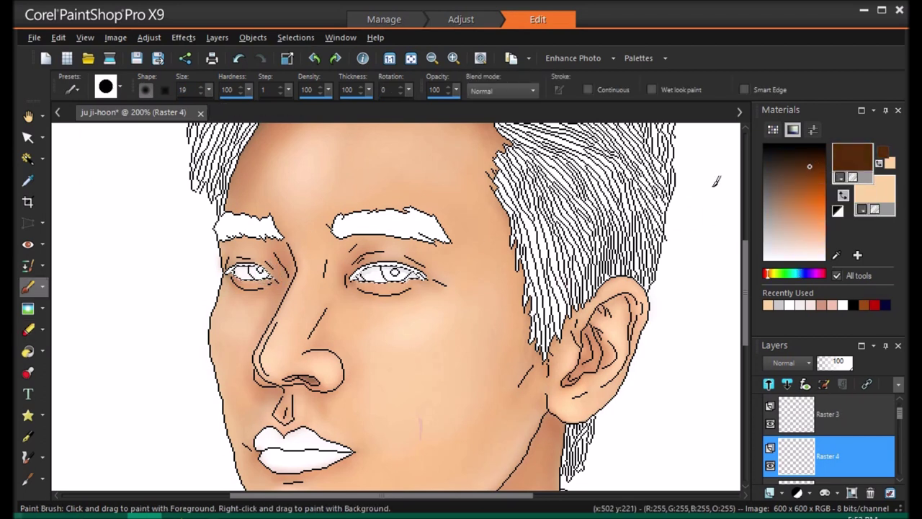
click(260, 271)
drag(209, 91, 230, 108)
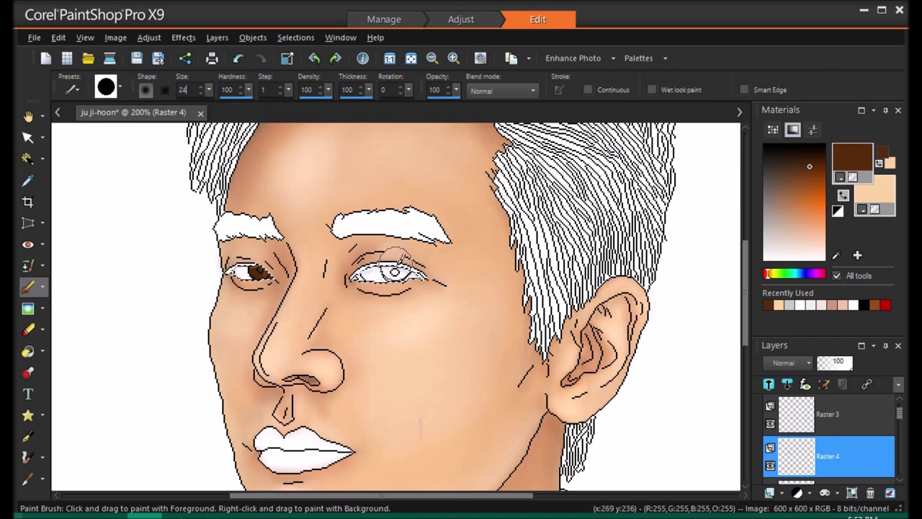
Add a new raster layer and paint a slightly lighter brown tone into both irises with a size 24 brush
click(803, 171)
click(769, 385)
click(813, 383)
click(455, 414)
drag(268, 268, 291, 256)
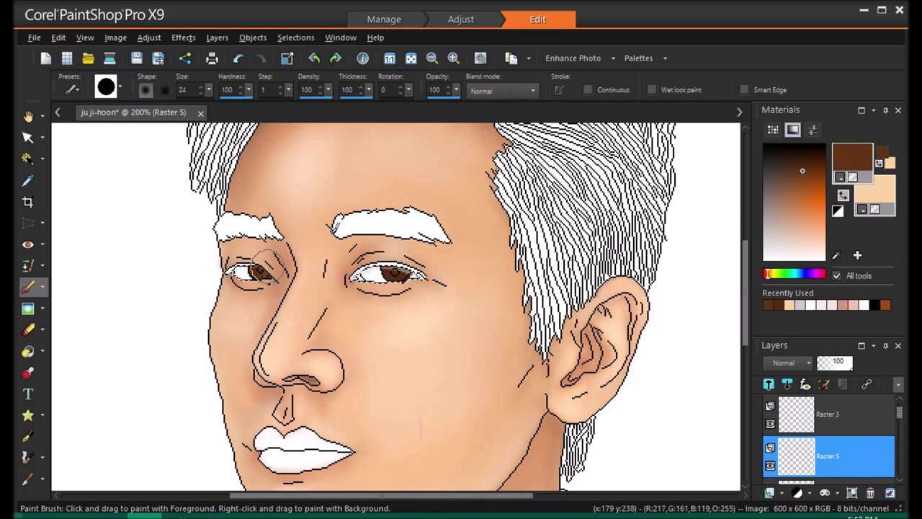
Add another raster layer and paint a light brown inner tone in the irises with a size 17 brush
click(201, 94)
click(782, 493)
click(813, 384)
click(455, 414)
click(800, 192)
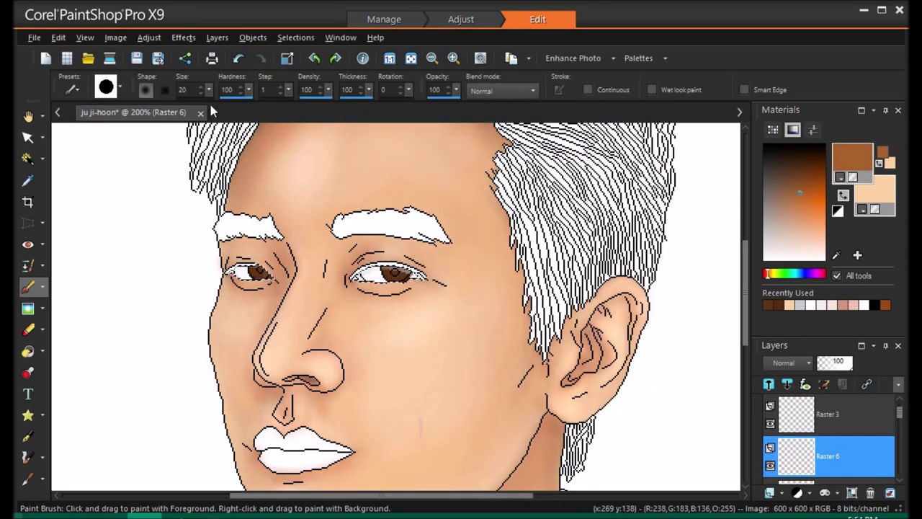
click(401, 261)
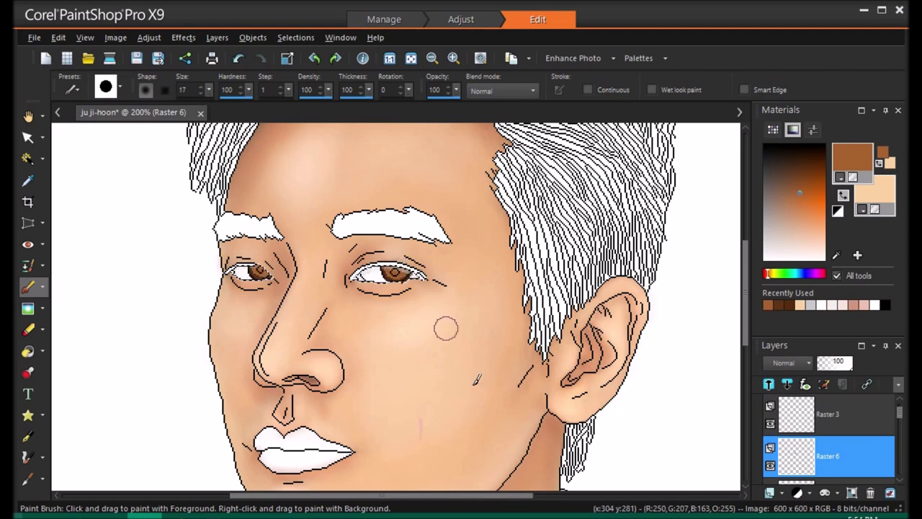
Soften the brown iris tones across their separate layers using the Soften Brush at size 66
click(239, 58)
click(28, 309)
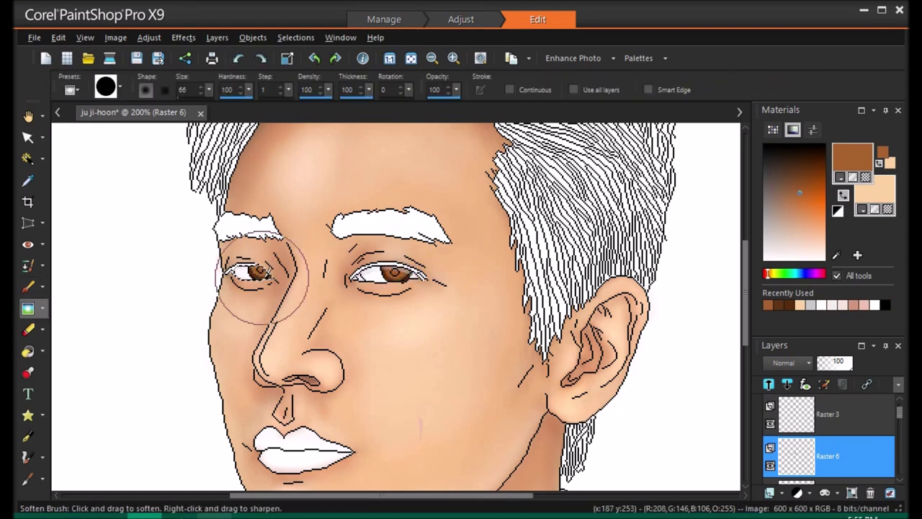
scroll(835, 447, down, 1)
click(844, 469)
scroll(845, 472, down, 1)
click(844, 468)
scroll(857, 454, down, 1)
scroll(857, 454, up, 2)
click(412, 58)
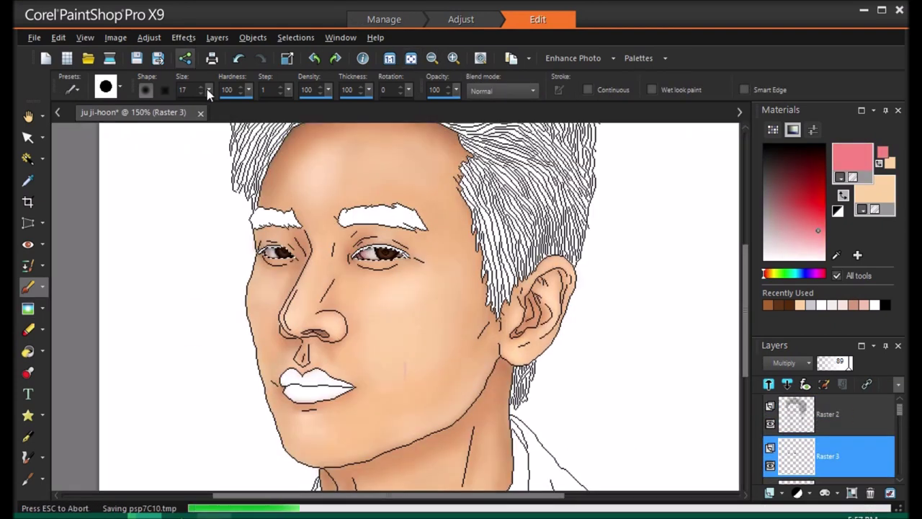
Paint small white highlights in the irises on Raster 7 with a size 1 brush and soften them
click(208, 89)
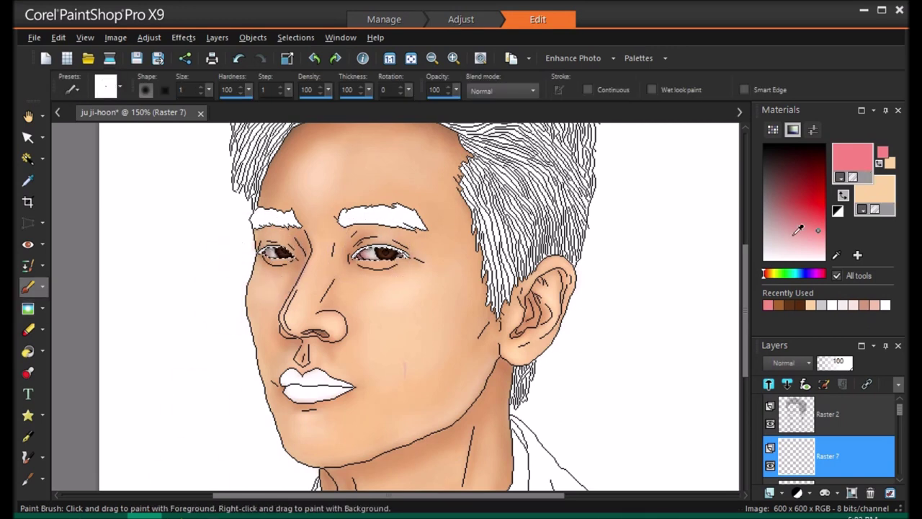
drag(798, 229, 764, 261)
click(389, 252)
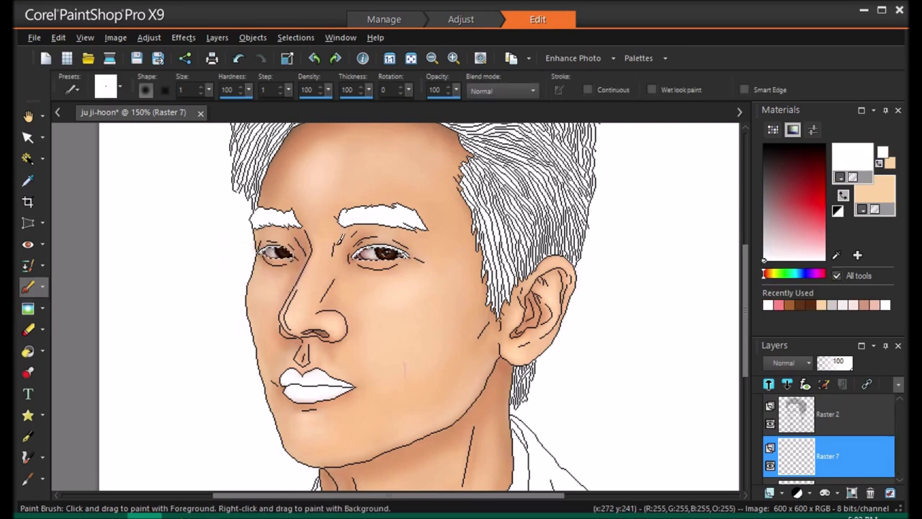
click(28, 308)
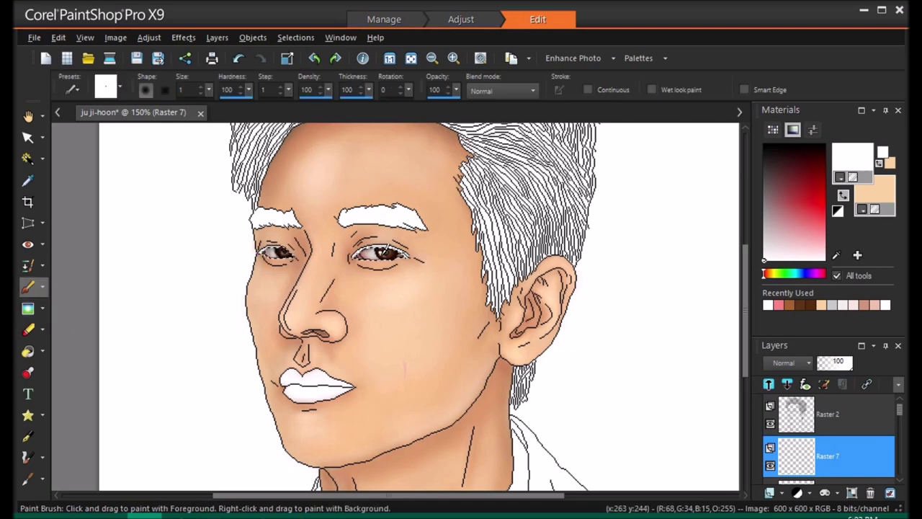
click(28, 308)
click(398, 252)
Set the blend mode of the white eye-highlight layer, Raster 7, to Luminance (Legacy)
click(809, 364)
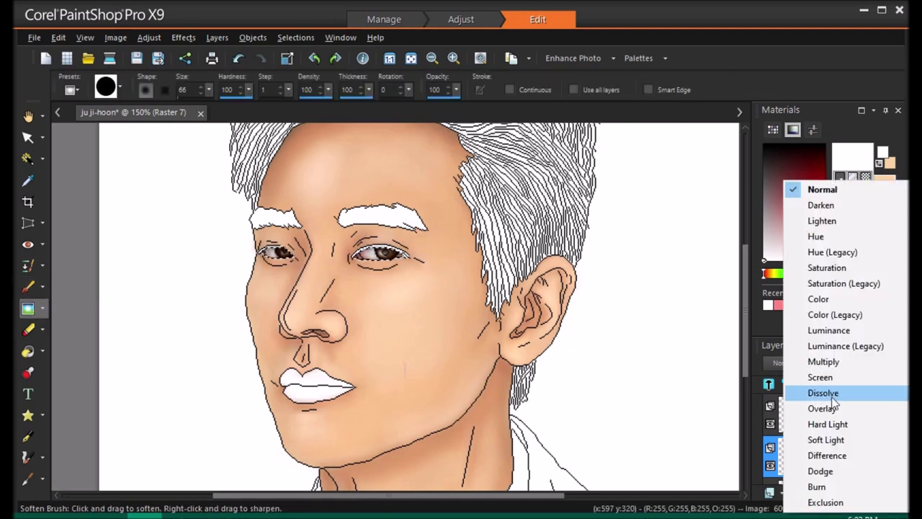
click(832, 405)
click(801, 363)
click(817, 350)
Add a new raster layer below the eye highlights and paint near-black shading over the irises of both eyes
click(831, 481)
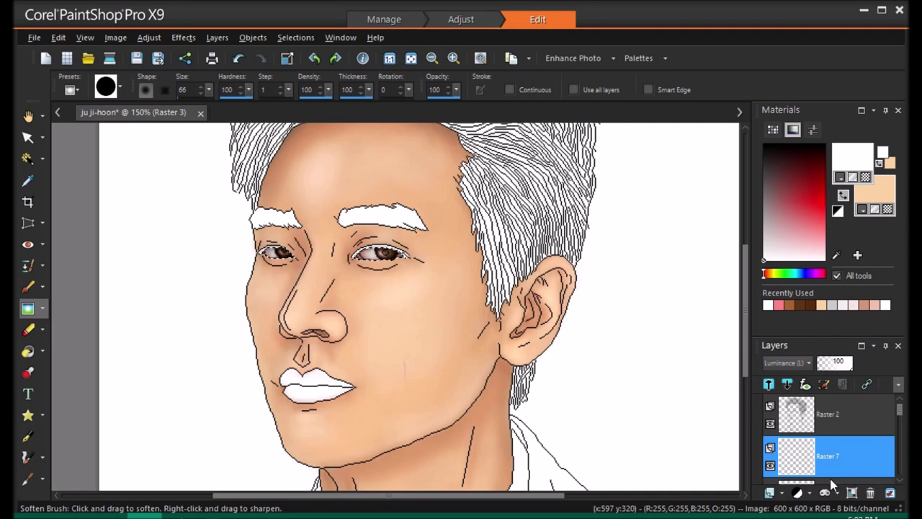
click(832, 487)
click(807, 388)
click(467, 409)
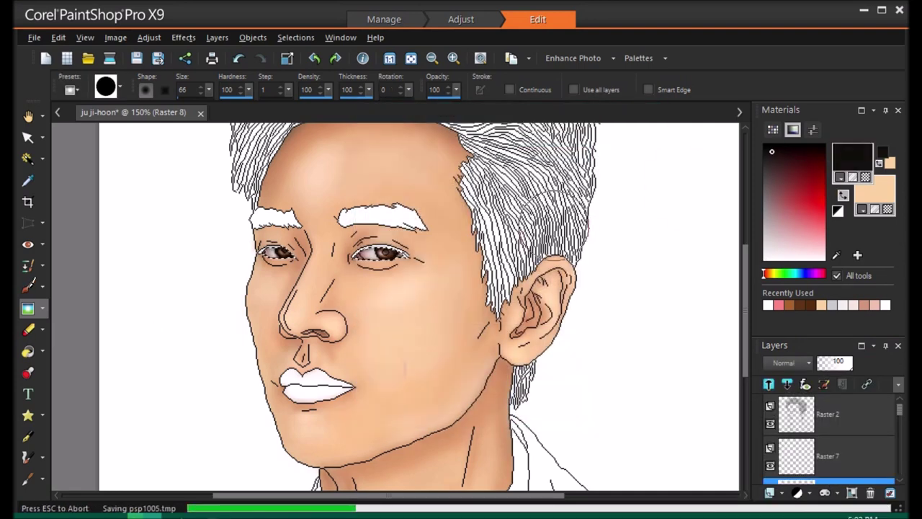
key(b)
click(200, 93)
click(389, 251)
click(287, 249)
Soften the near-black iris shading in both eyes with the Soften Brush at size 66
click(29, 309)
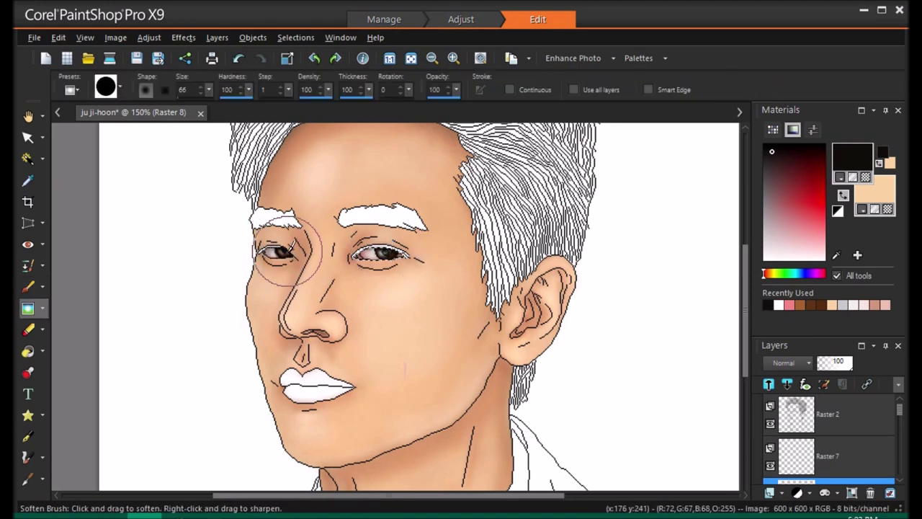
click(411, 57)
key(s)
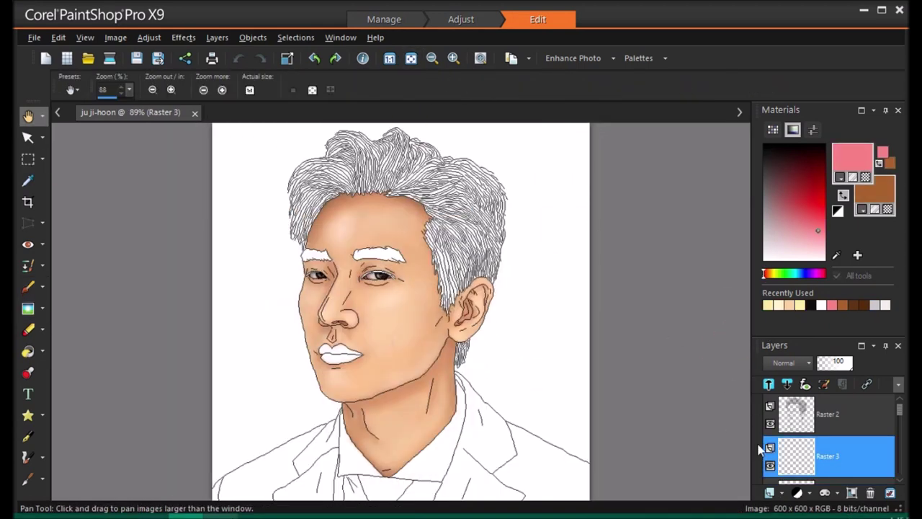
Draw near-black upper lash lines along both eyes on Raster 3 with a size 2 brush
click(812, 305)
scroll(338, 276, up, 4)
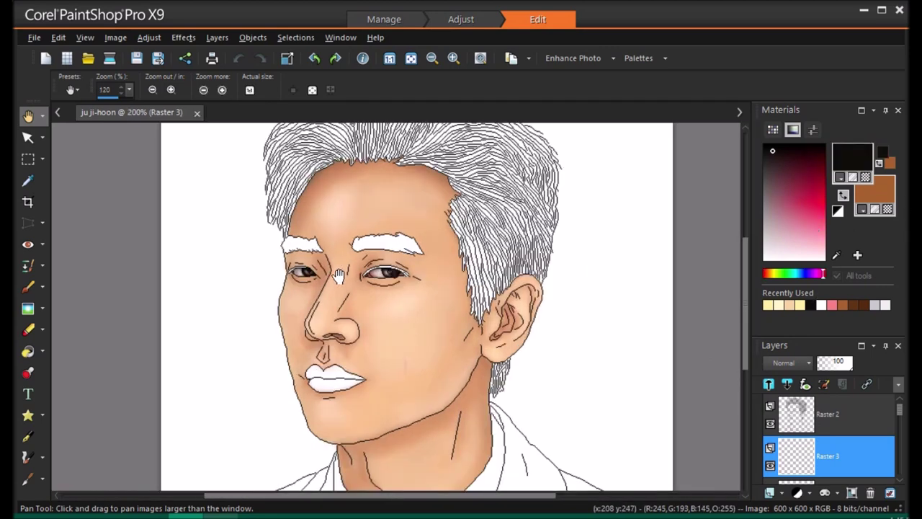
scroll(338, 277, up, 2)
key(b)
click(201, 93)
click(201, 93)
click(201, 93)
mouse_move(397, 281)
mouse_down()
mouse_move(453, 258)
mouse_move(478, 260)
mouse_move(509, 283)
mouse_up()
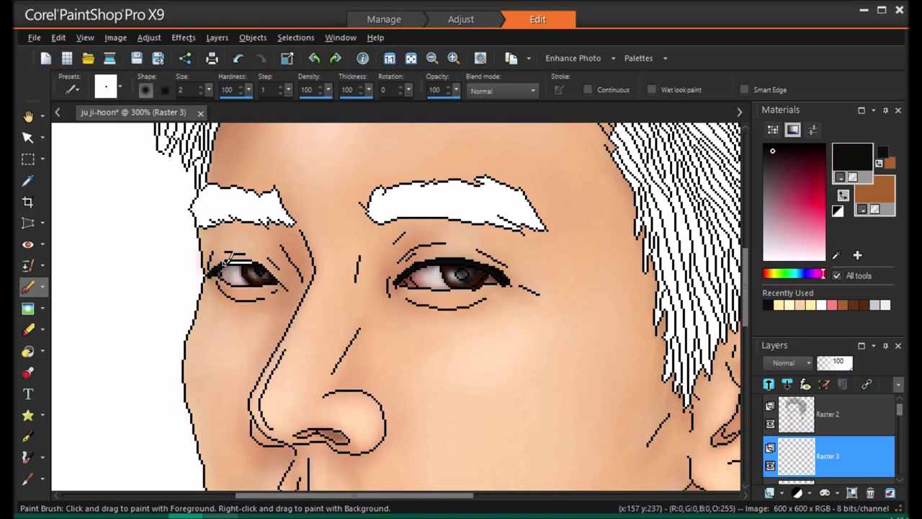
Refine and thin the black lash lines around both eyes with a size 1 brush and the Eraser
click(201, 93)
key(ctrl+z)
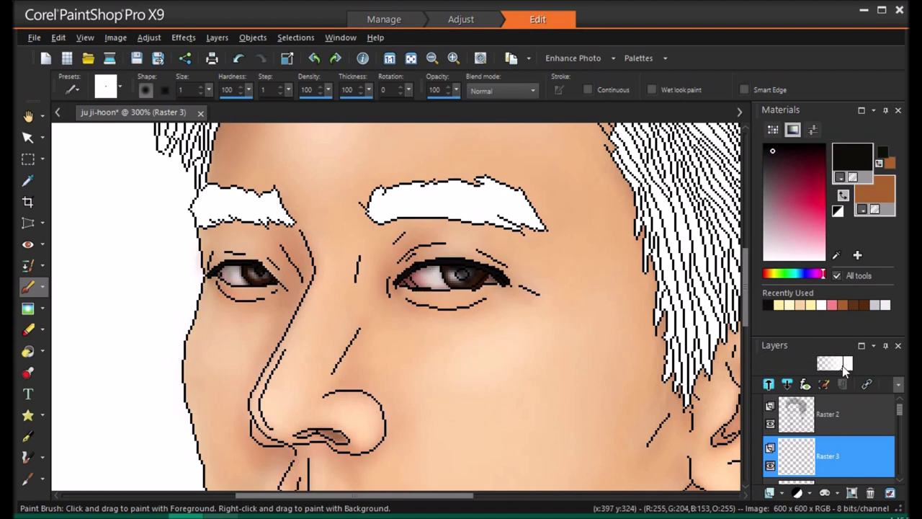
click(28, 329)
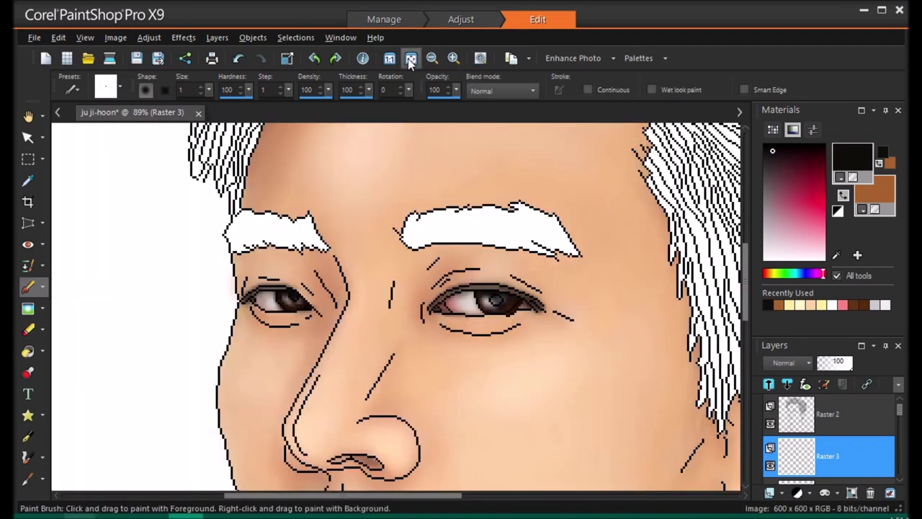
click(411, 59)
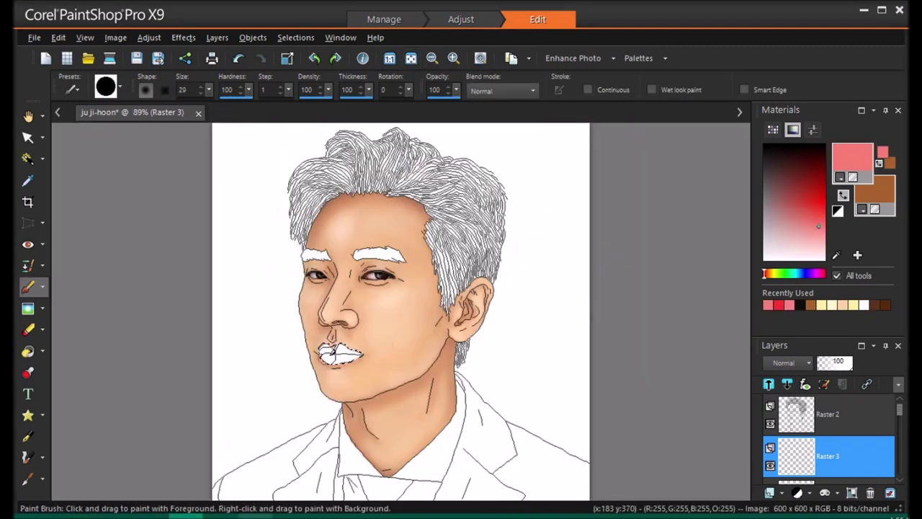
Paint the lips coral pink with a size 29 brush and shade the mouth line dark red with a size 3 brush
mouse_move(353, 352)
mouse_down()
mouse_move(320, 354)
mouse_move(357, 348)
mouse_up()
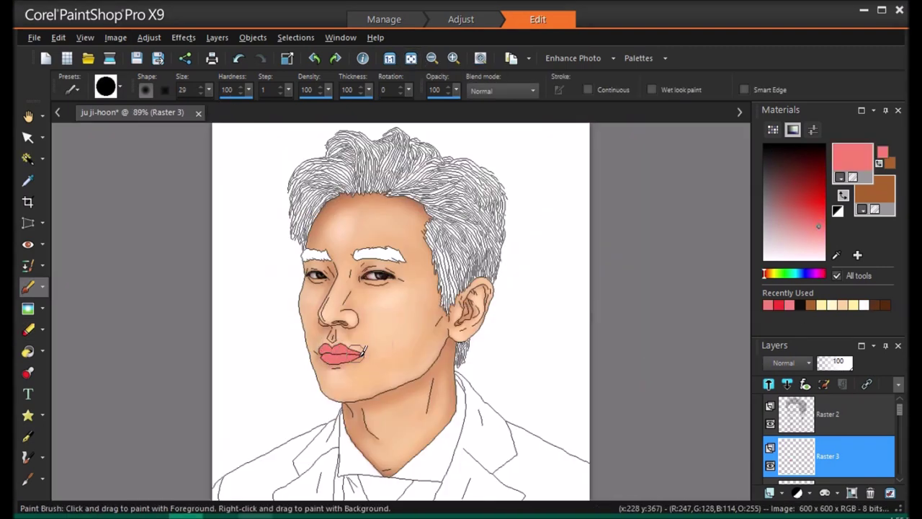
click(780, 304)
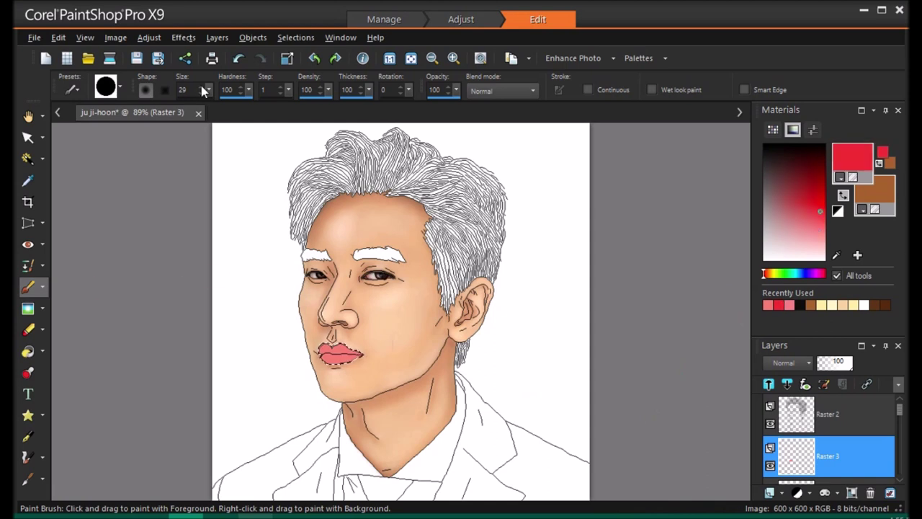
click(196, 89)
key(BackSpace)
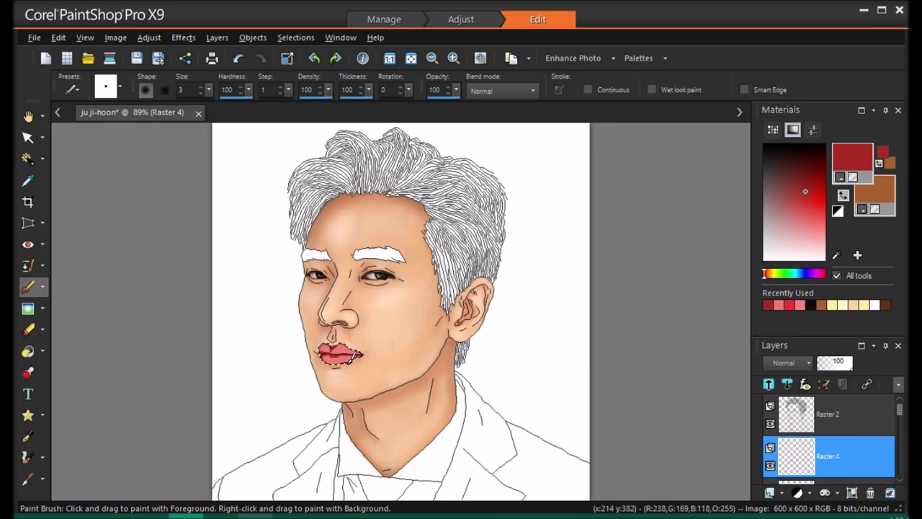
Add a new raster layer and paint muted red shading on the lips with a size 3 brush
click(795, 304)
click(770, 493)
key(Return)
scroll(355, 352, up, 3)
drag(352, 338, 368, 346)
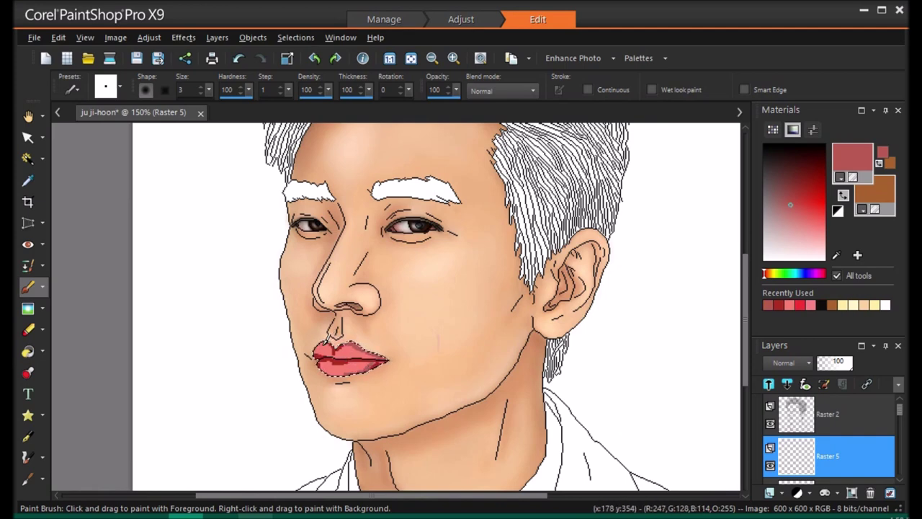
Try the Overlay blend mode on the muted red lip layer, Raster 5, and return it to Normal
click(778, 365)
click(813, 412)
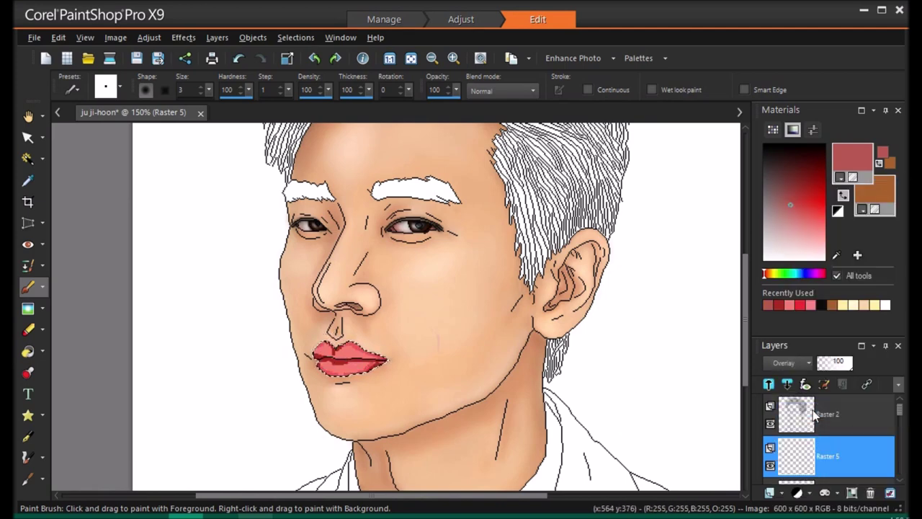
click(788, 362)
click(828, 186)
Soften the lip shading on Raster 5 and Raster 4 with the Soften Brush at size 66
click(29, 311)
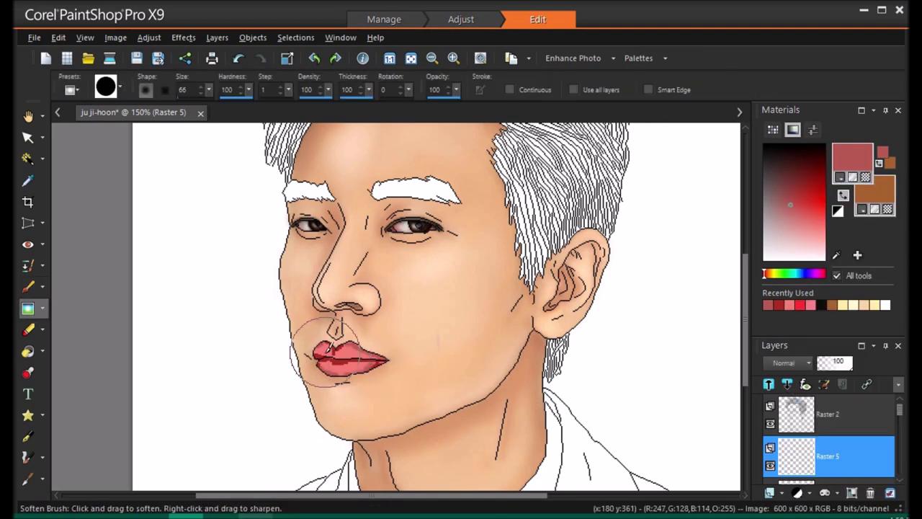
scroll(828, 456, down, 1)
click(829, 456)
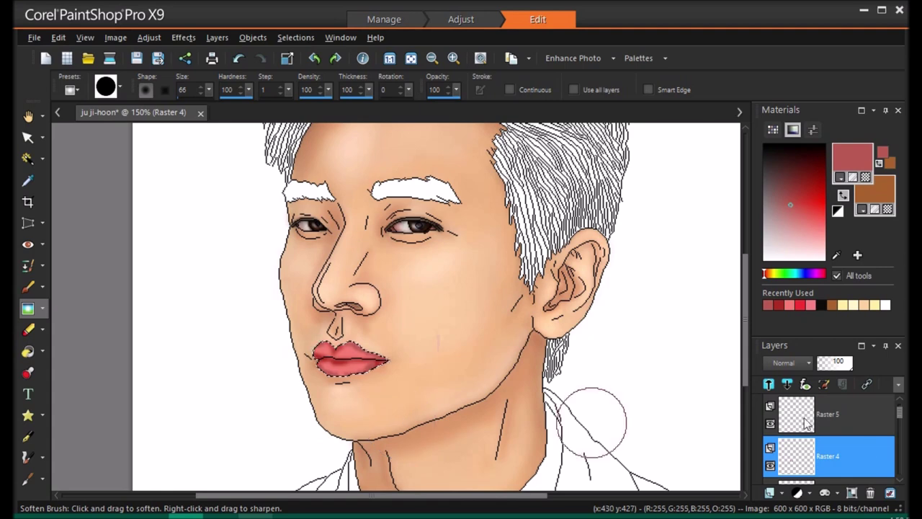
Lower the opacity of the dark red lip shading layer, Raster 4, and select Raster 5 above it
click(793, 366)
click(815, 364)
drag(845, 365, 832, 366)
click(826, 412)
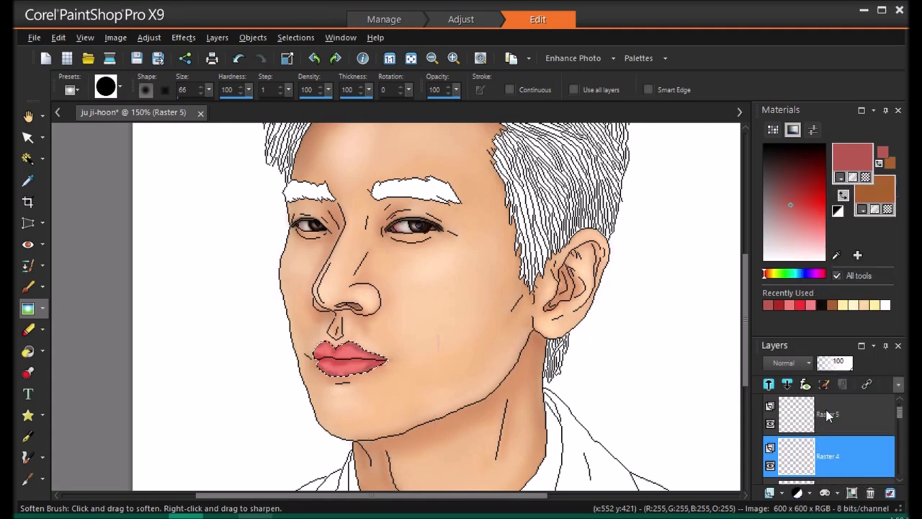
Try other blend modes on the muted red lip layer, Raster 5, and set its opacity to 93
click(796, 364)
click(834, 409)
click(797, 364)
click(870, 471)
click(842, 365)
drag(841, 364, 844, 364)
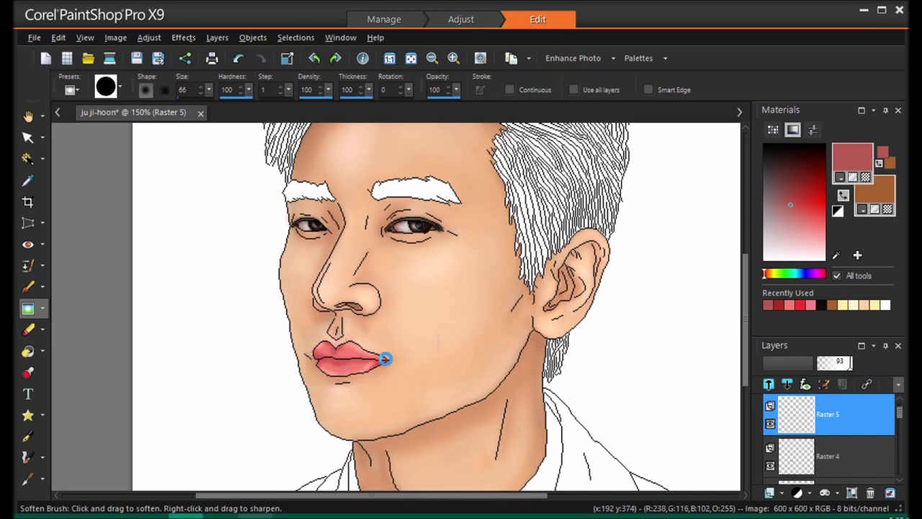
Paint the whole selected hair area dark brown on Raster 4 with a size 112 brush
click(411, 58)
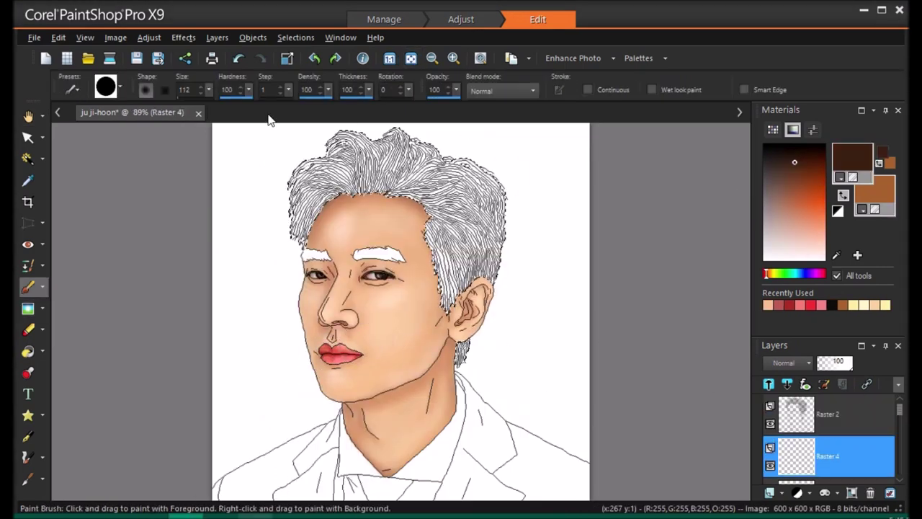
mouse_move(295, 238)
mouse_down()
mouse_move(327, 165)
mouse_move(406, 146)
mouse_move(417, 171)
mouse_move(356, 187)
mouse_move(420, 221)
mouse_move(463, 301)
mouse_move(469, 353)
mouse_move(504, 258)
mouse_move(475, 167)
mouse_move(448, 164)
mouse_move(479, 258)
mouse_up()
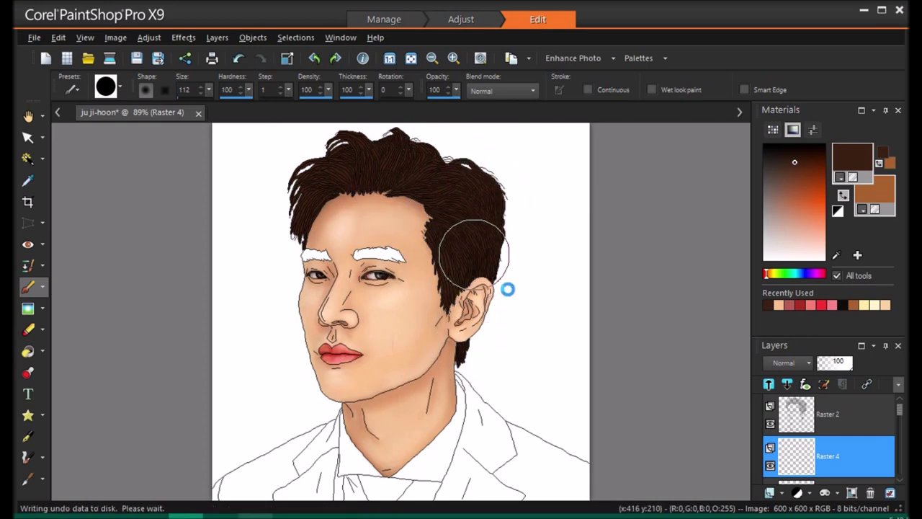
Add a new raster layer, Raster 5, and paint thin lighter brown strands through the hair with a size 2 brush
mouse_move(209, 90)
mouse_down()
mouse_move(216, 108)
mouse_move(200, 109)
mouse_up()
click(773, 494)
click(806, 389)
click(497, 414)
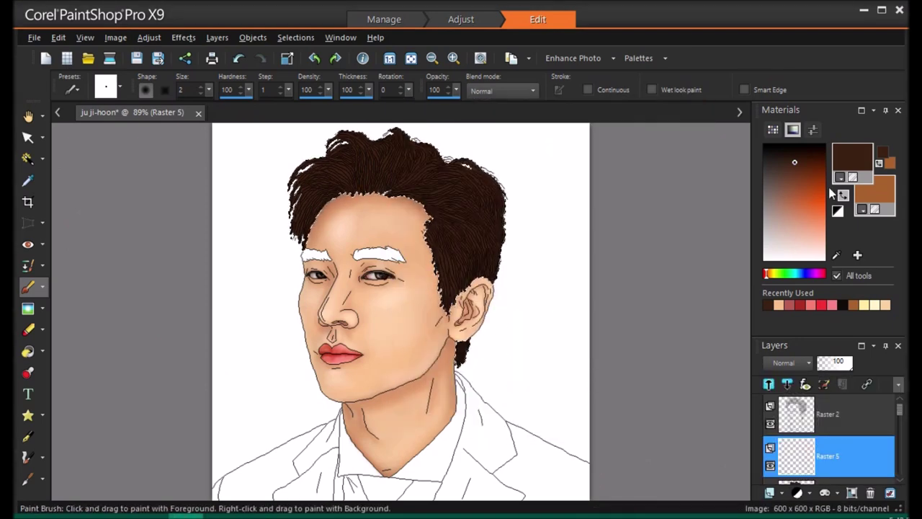
click(843, 194)
drag(392, 189, 414, 165)
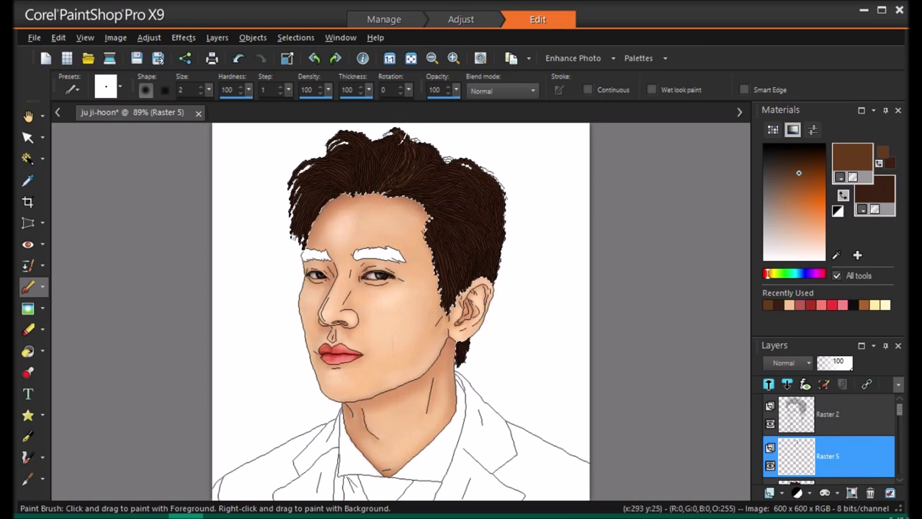
drag(330, 139, 365, 195)
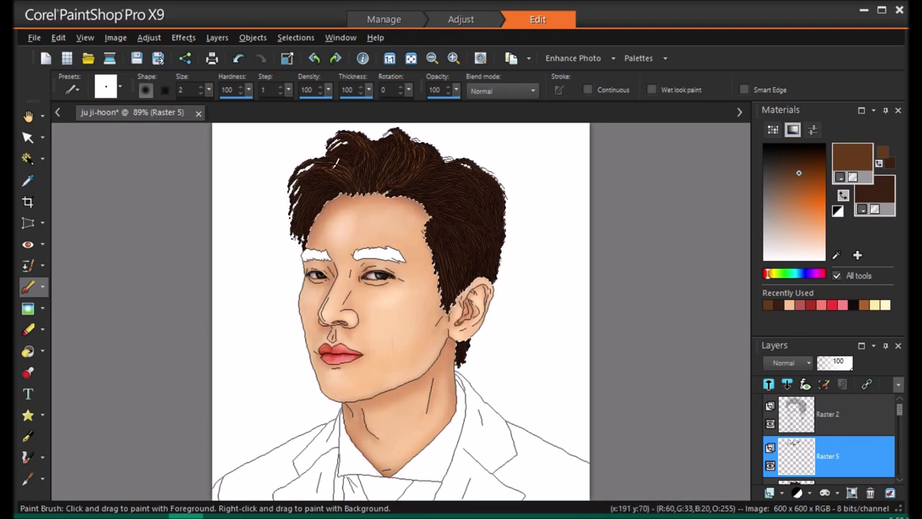
drag(312, 190, 301, 196)
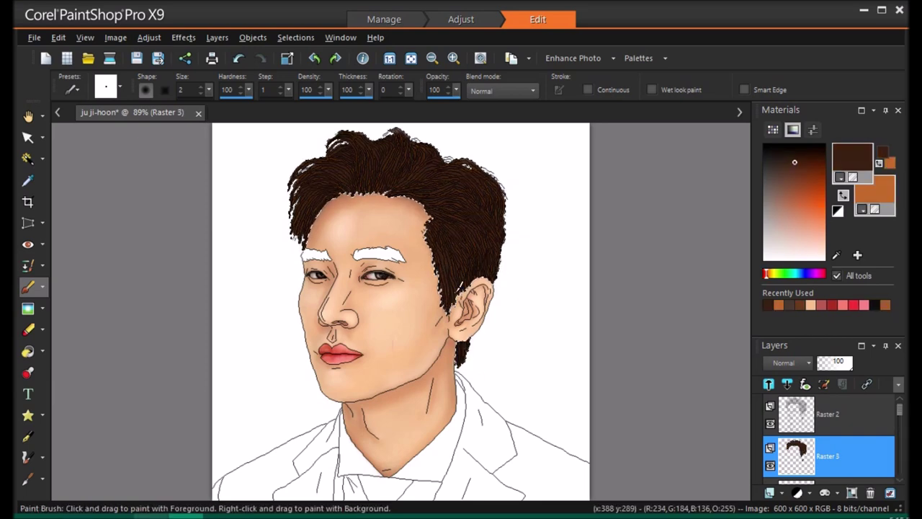
Apply a hue and saturation adjustment to the dark brown hair layer, Raster 3
click(148, 37)
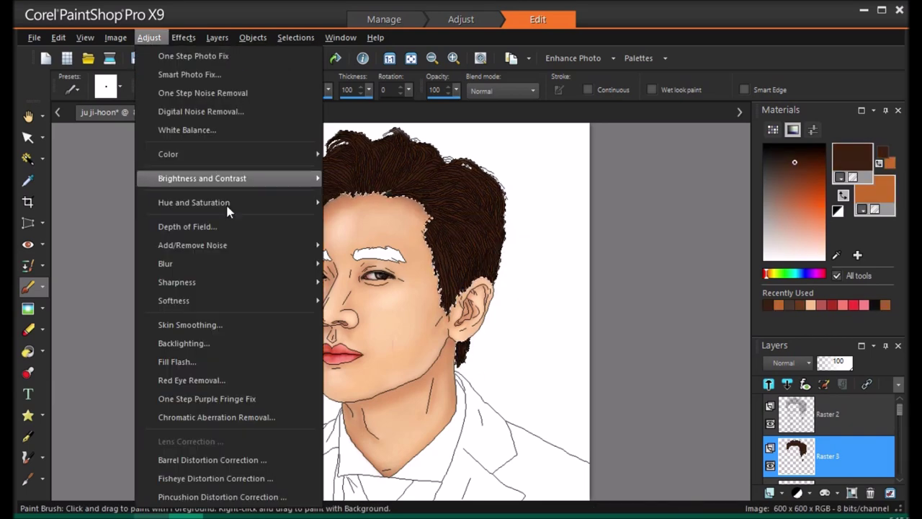
click(226, 203)
drag(646, 217, 655, 216)
drag(684, 264, 653, 267)
click(646, 318)
Try the Overlay blend mode on the hair layer, Raster 3
click(793, 362)
click(799, 408)
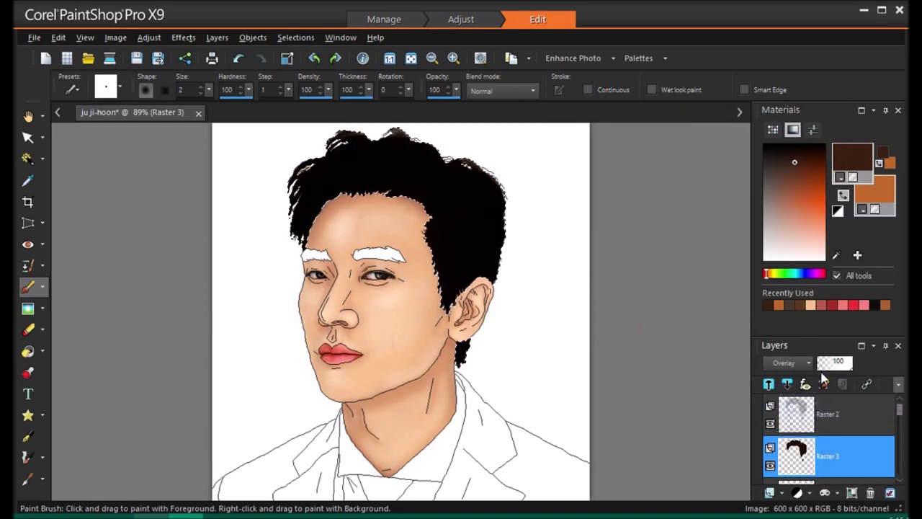
scroll(865, 431, down, 2)
scroll(850, 443, up, 1)
Paint fine pale pinkish-beige highlight strands across the hair on an empty Raster 3 above the start layer with a size 1 brush
click(848, 451)
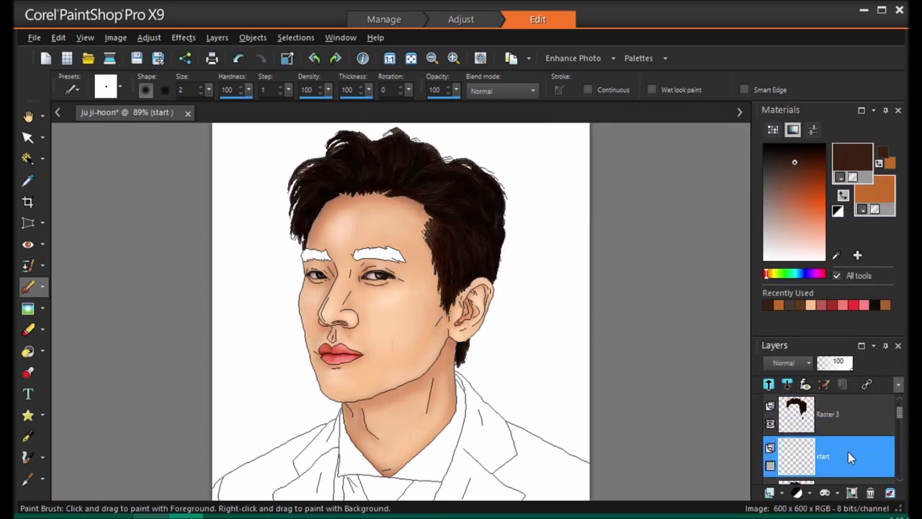
scroll(848, 451, down, 1)
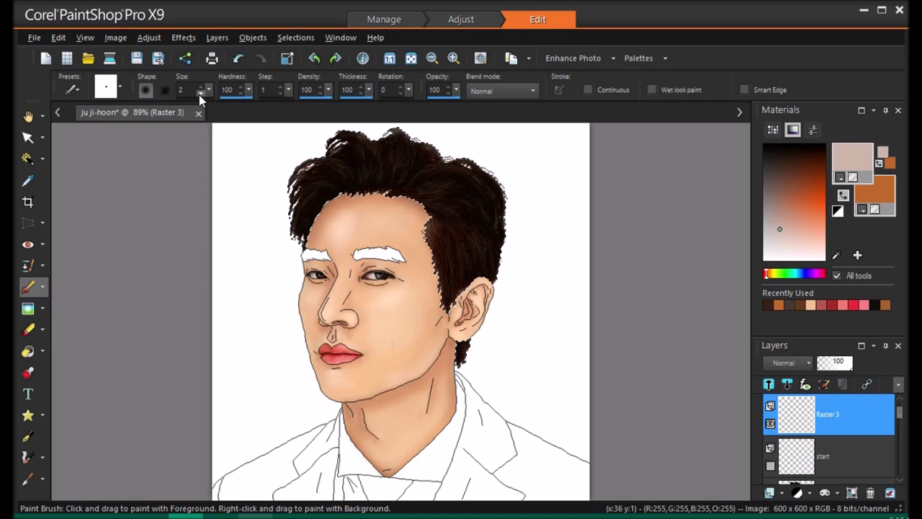
click(208, 93)
mouse_move(325, 160)
mouse_down()
mouse_move(341, 173)
mouse_move(408, 171)
mouse_up()
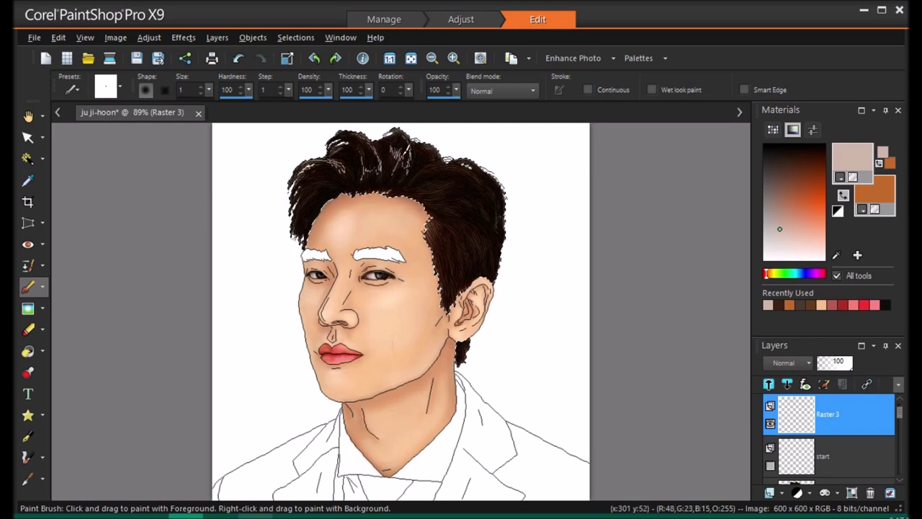
drag(301, 209, 294, 220)
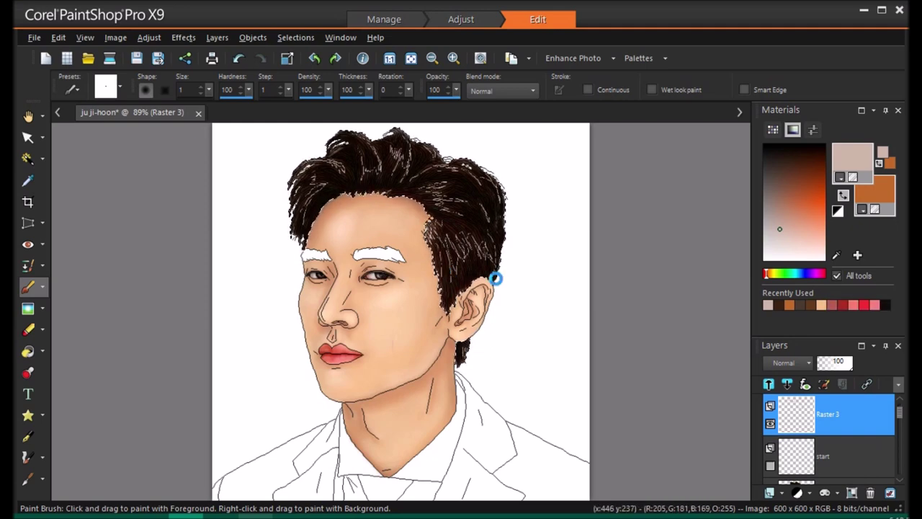
Soften the pale hair highlights on Raster 3 with the Soften Brush at size 66
click(28, 308)
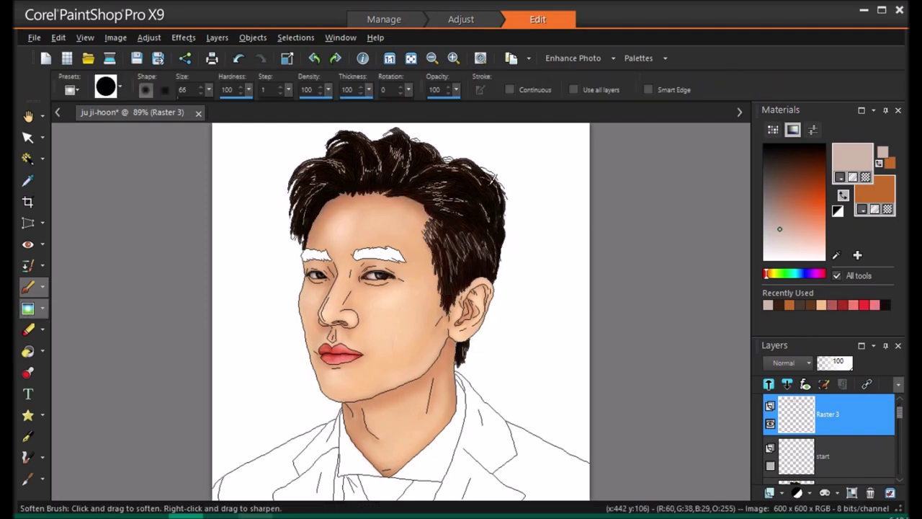
drag(426, 178, 459, 205)
mouse_move(400, 155)
mouse_down()
mouse_move(365, 173)
mouse_move(364, 144)
mouse_move(310, 193)
mouse_move(301, 225)
mouse_move(320, 184)
mouse_move(306, 219)
mouse_up()
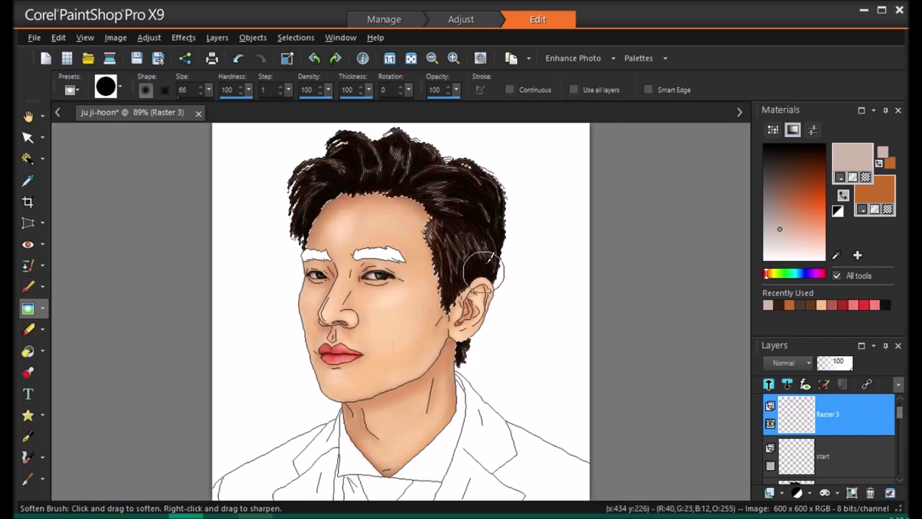
Try several blend modes for the hair and set the Copy of Merged layer to Difference at 51 opacity
click(796, 362)
click(829, 413)
click(797, 367)
click(854, 467)
click(795, 362)
click(829, 308)
click(795, 362)
click(871, 350)
click(837, 366)
drag(837, 366, 845, 364)
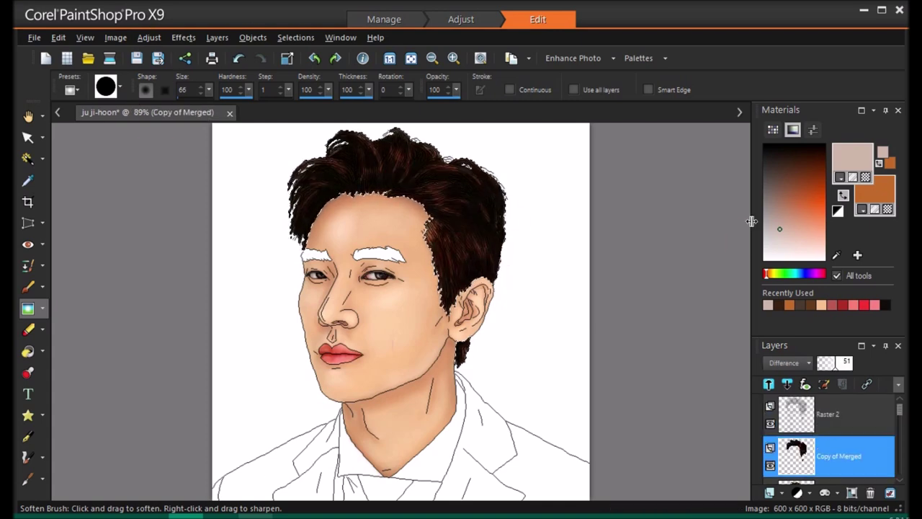
Clear the hair selection and sample a dark brown from the hair for painting the eyebrows on an empty Raster 3
click(30, 159)
click(604, 259)
click(31, 288)
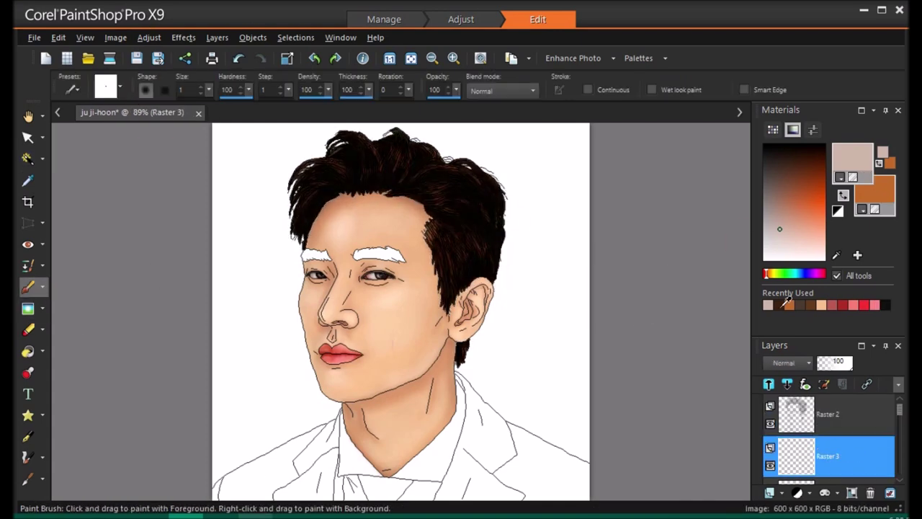
click(779, 306)
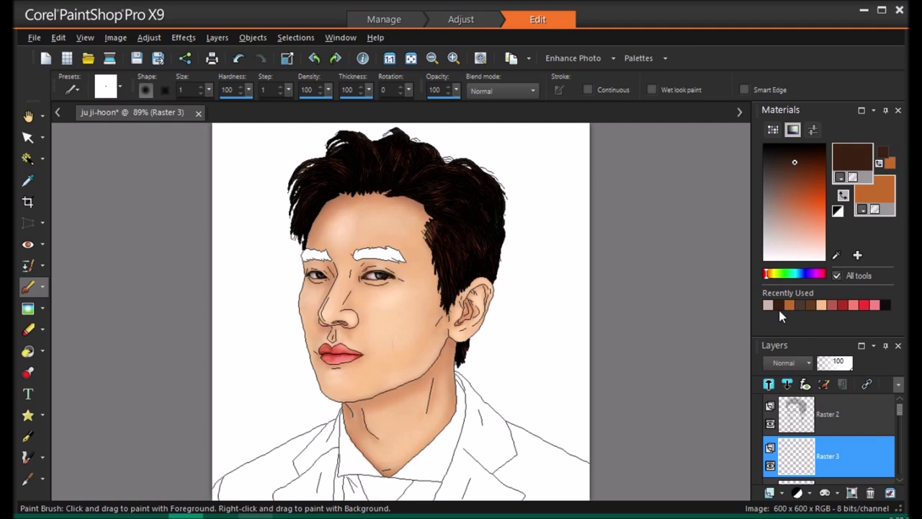
click(885, 304)
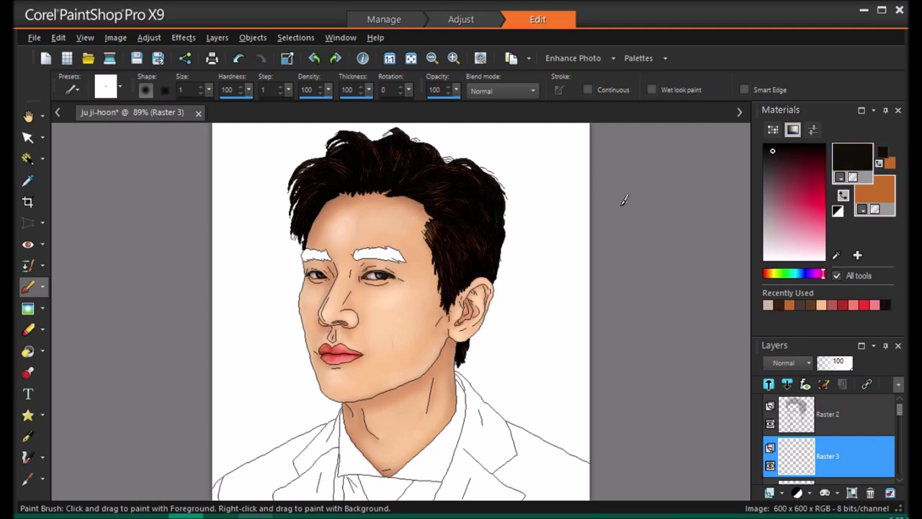
key(e)
click(385, 173)
click(29, 287)
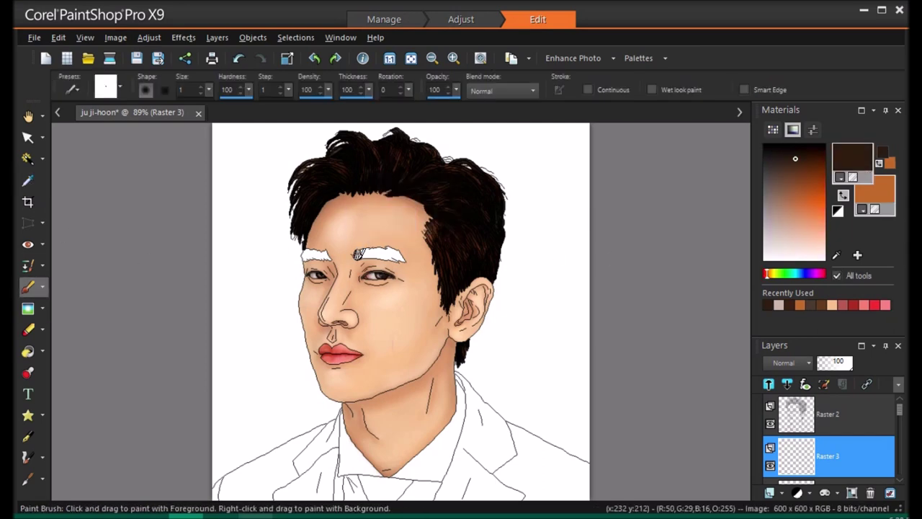
Fill both eyebrows with short reddish-brown strokes on Raster 3 using a size 1 brush
click(801, 170)
drag(365, 251, 402, 247)
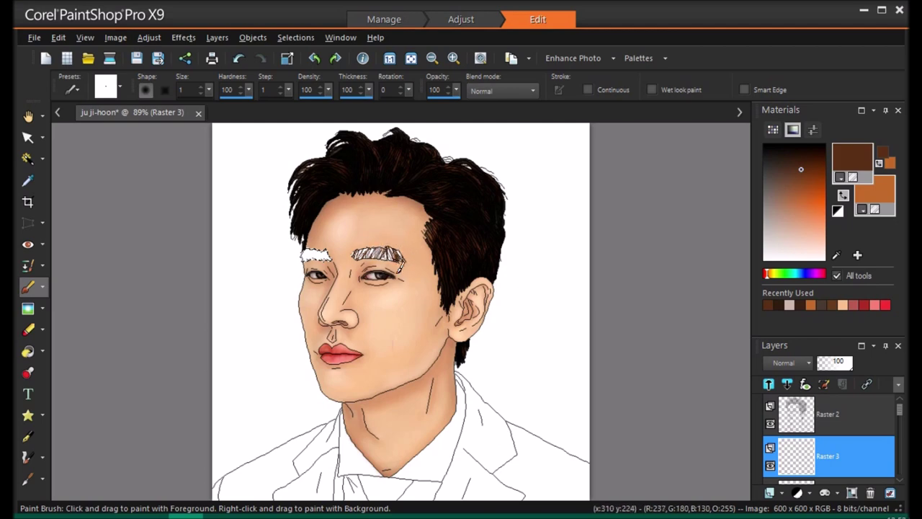
drag(304, 254, 335, 260)
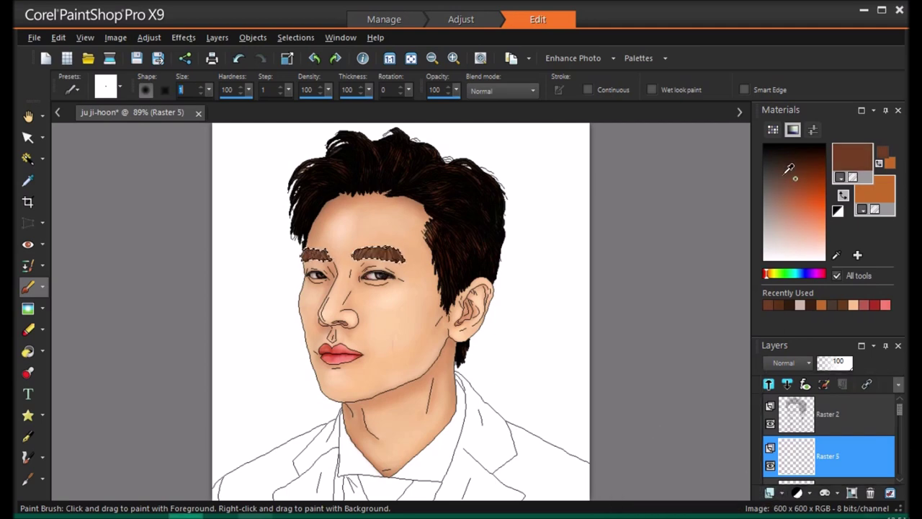
Layer very dark brown and greyish-brown hair strokes over both eyebrows on Raster 5
click(787, 158)
mouse_move(398, 259)
mouse_down()
mouse_move(401, 249)
mouse_move(389, 254)
mouse_up()
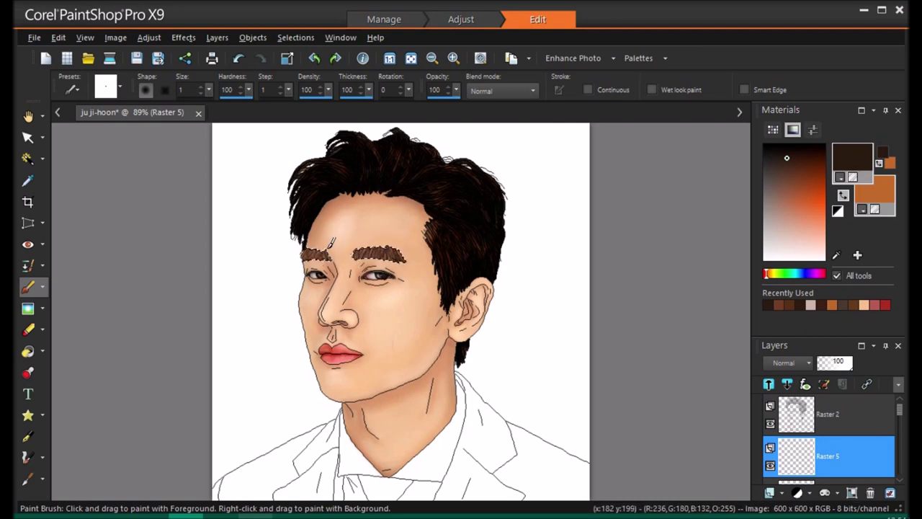
drag(319, 260, 310, 254)
click(780, 166)
drag(359, 257, 363, 248)
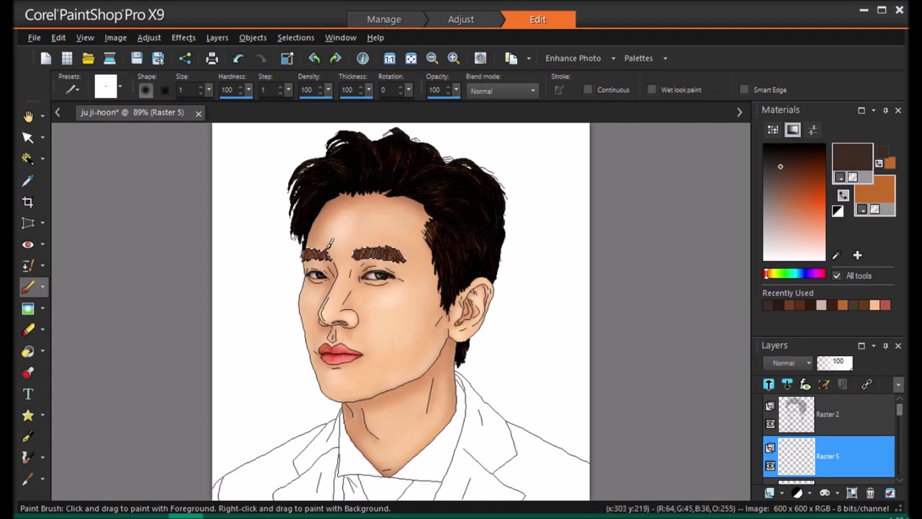
Erase fine strands in both eyebrows with the Eraser at size 1
key(x)
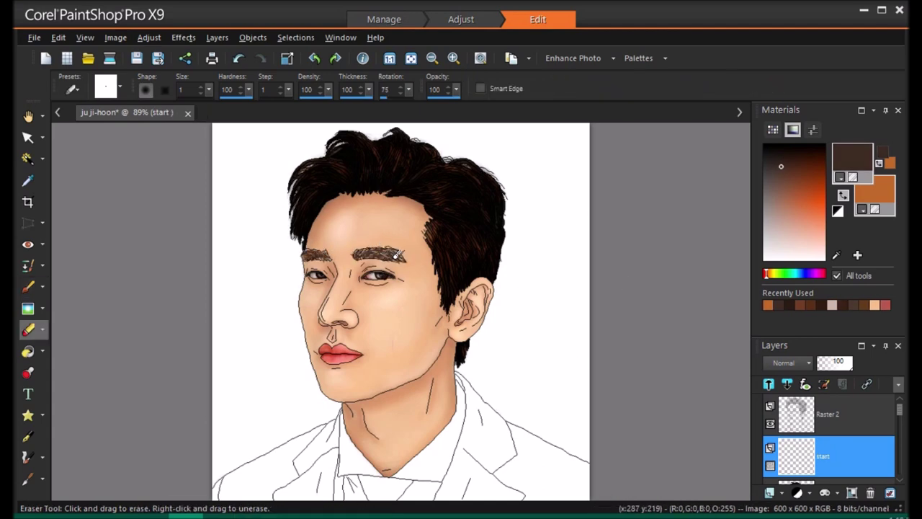
drag(314, 249, 320, 250)
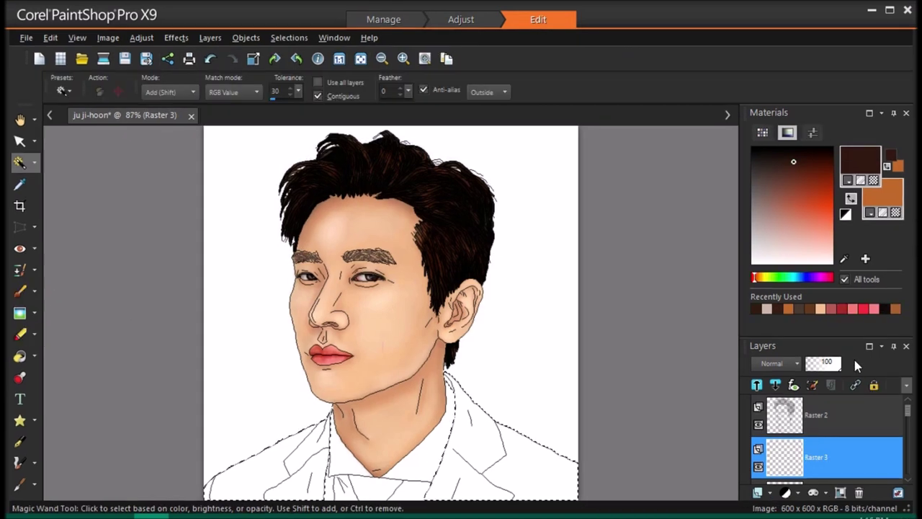
Paint the selected suit jacket dark slate blue on Raster 3
mouse_move(827, 409)
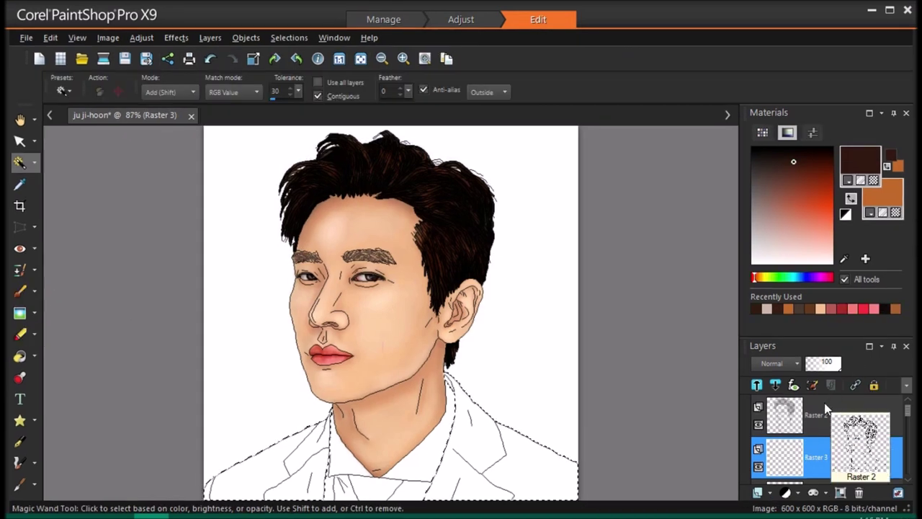
click(798, 277)
click(769, 173)
click(20, 291)
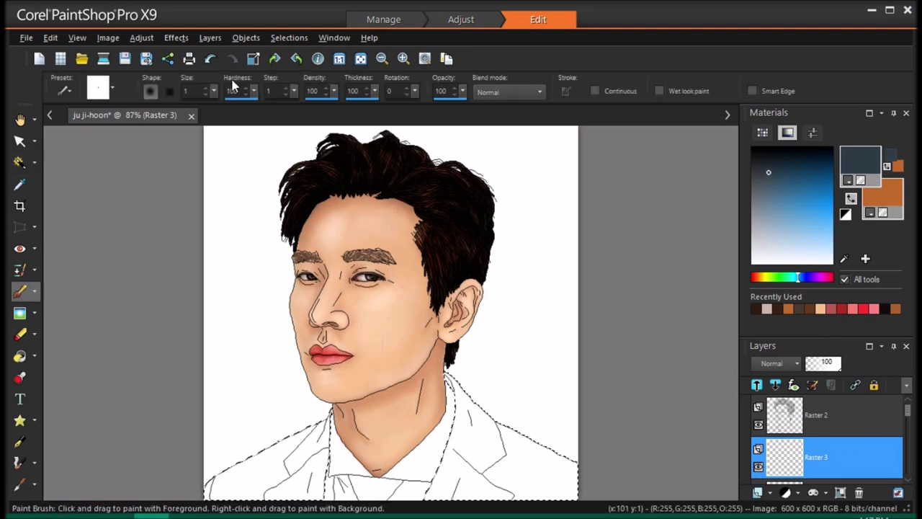
mouse_move(452, 382)
mouse_down()
mouse_move(569, 492)
mouse_move(431, 479)
mouse_move(454, 428)
mouse_move(518, 470)
mouse_move(469, 478)
mouse_move(321, 438)
mouse_move(312, 485)
mouse_move(249, 486)
mouse_move(288, 445)
mouse_up()
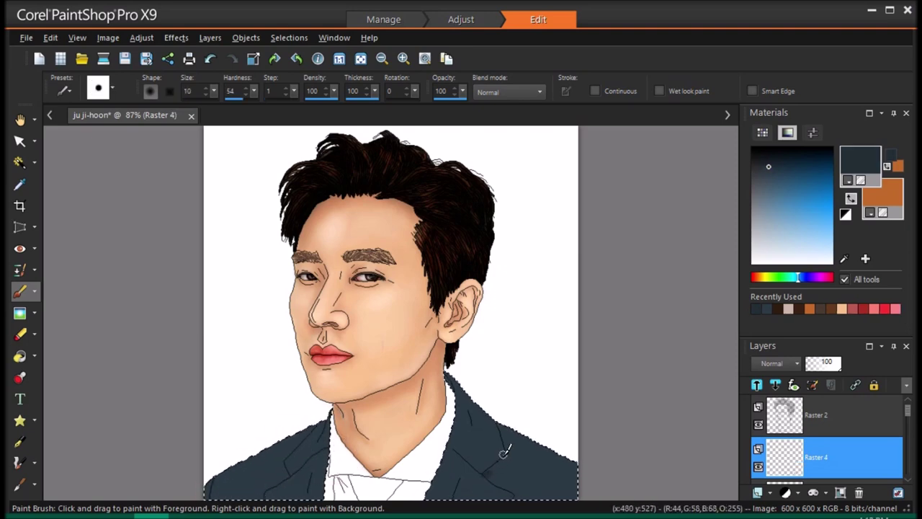
Paint darker blue shadows along the jacket's lapels and folds on Raster 4 with a size 10 brush at hardness 54
drag(509, 490, 517, 491)
drag(498, 426, 490, 474)
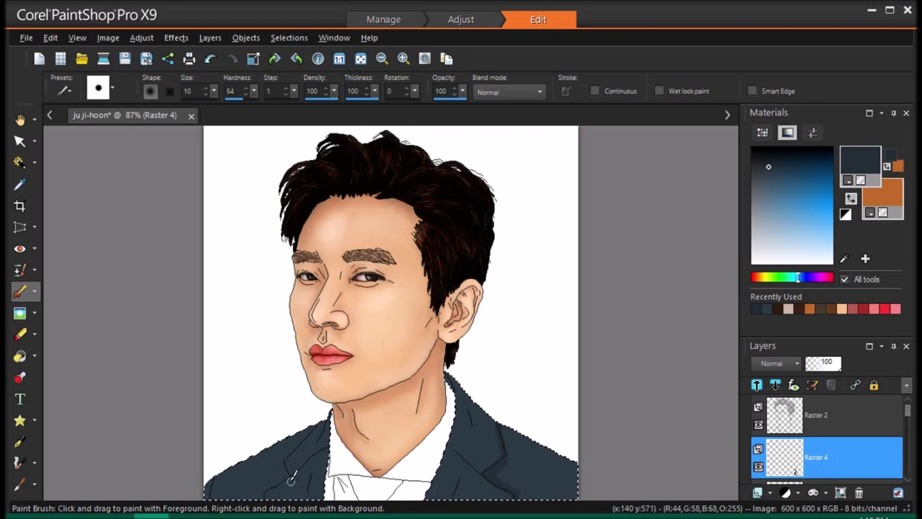
drag(278, 481, 288, 472)
drag(306, 436, 312, 428)
drag(455, 452, 483, 472)
drag(323, 449, 308, 461)
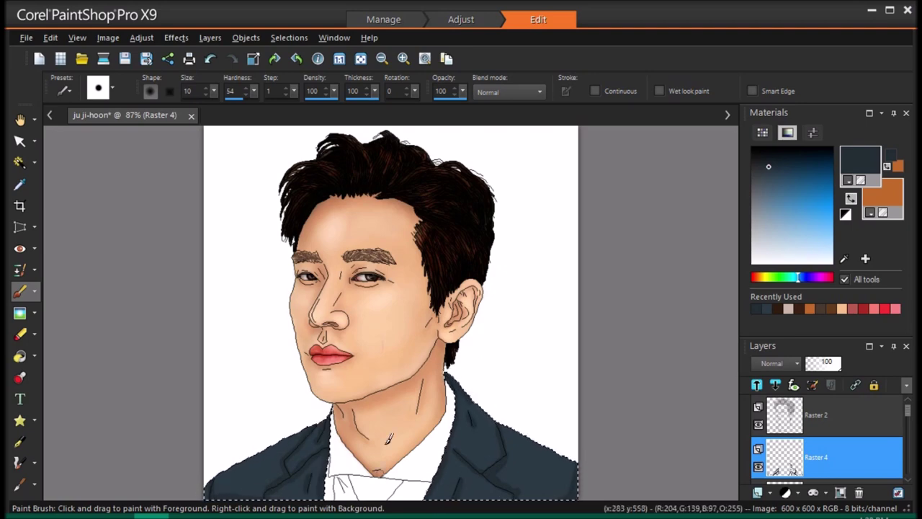
Blur the jacket shadows on Raster 4 with an Average blur at a filter aperture of 13
click(77, 37)
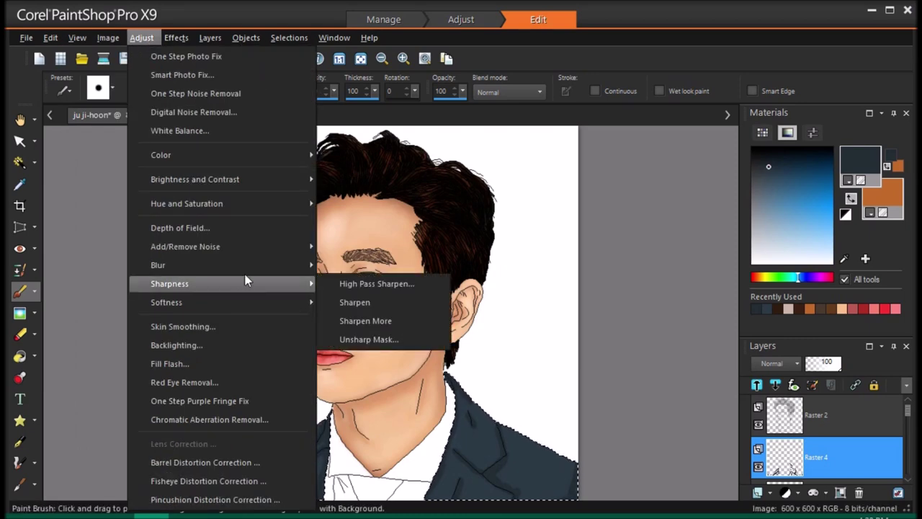
mouse_move(244, 267)
click(343, 266)
drag(800, 287, 814, 289)
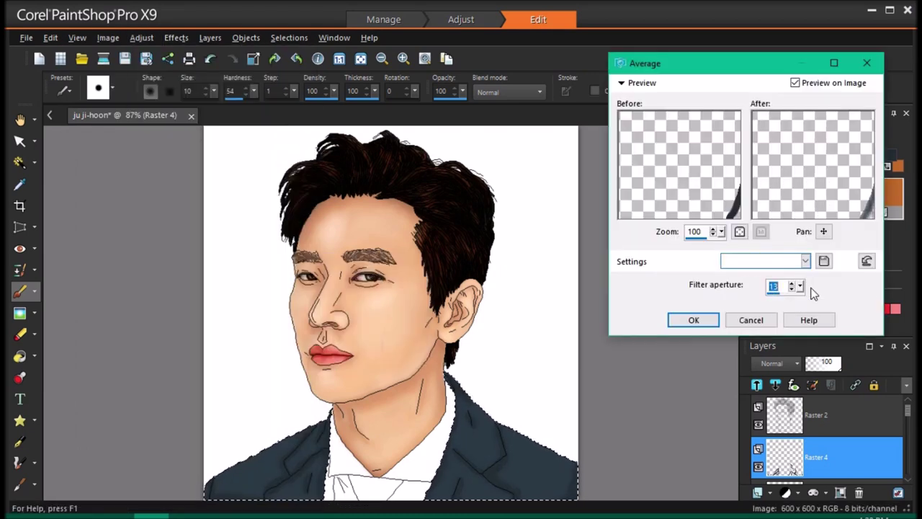
click(712, 318)
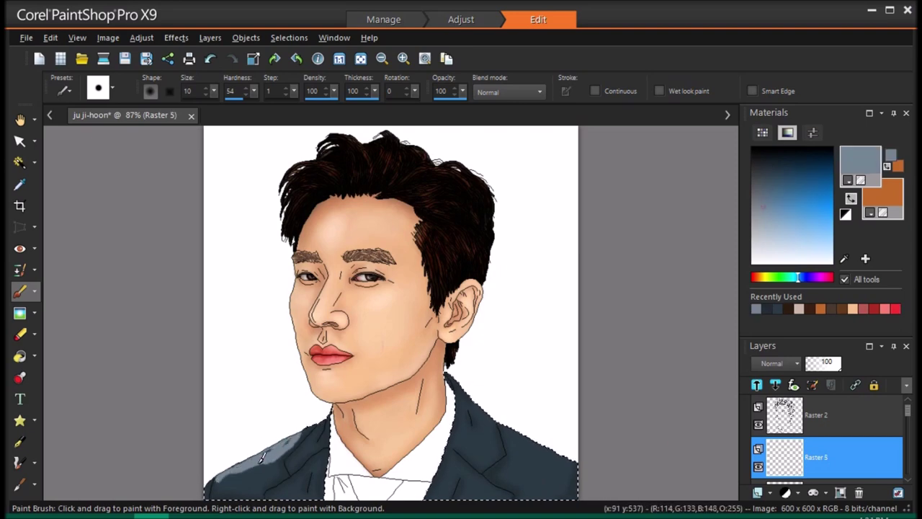
Paint light slate-blue highlights on the jacket on Raster 5 with a size 10 brush, trimming them with the Eraser at size 6
mouse_move(304, 481)
mouse_down()
mouse_move(295, 454)
mouse_move(315, 436)
mouse_up()
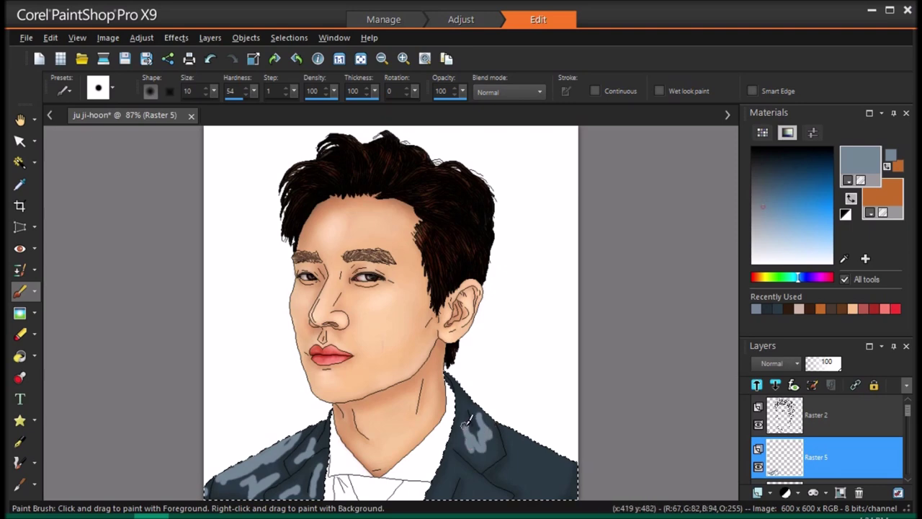
drag(456, 472, 476, 481)
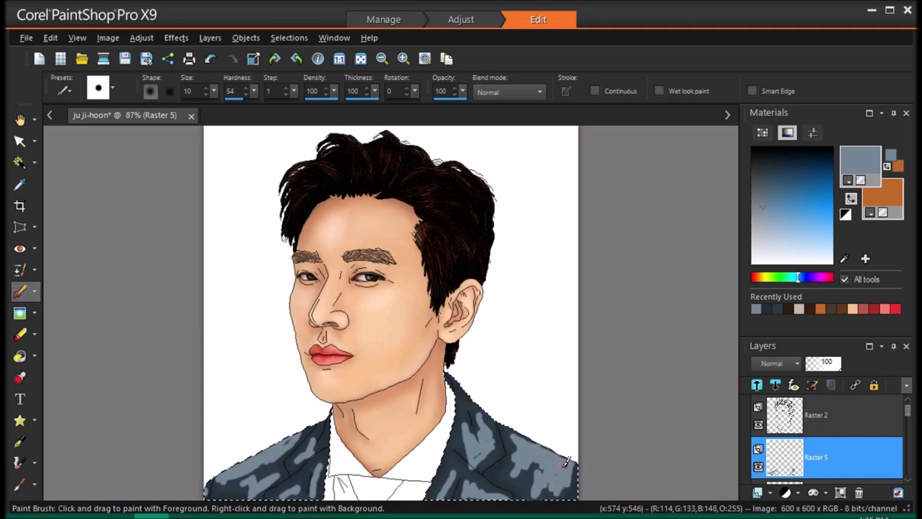
click(20, 334)
click(194, 88)
drag(469, 461, 478, 465)
drag(315, 453, 307, 460)
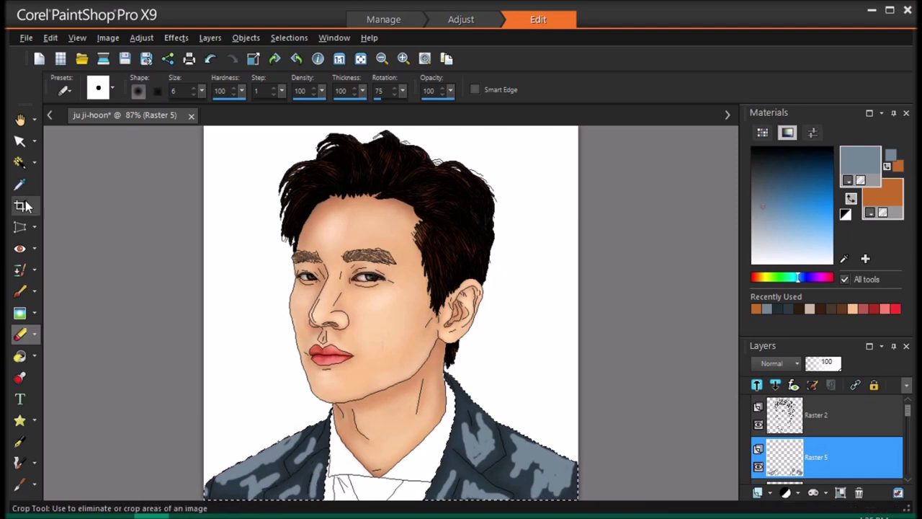
Blur the jacket highlights on Raster 5 with an Average blur at a filter aperture of 19
click(141, 38)
mouse_move(213, 264)
click(384, 259)
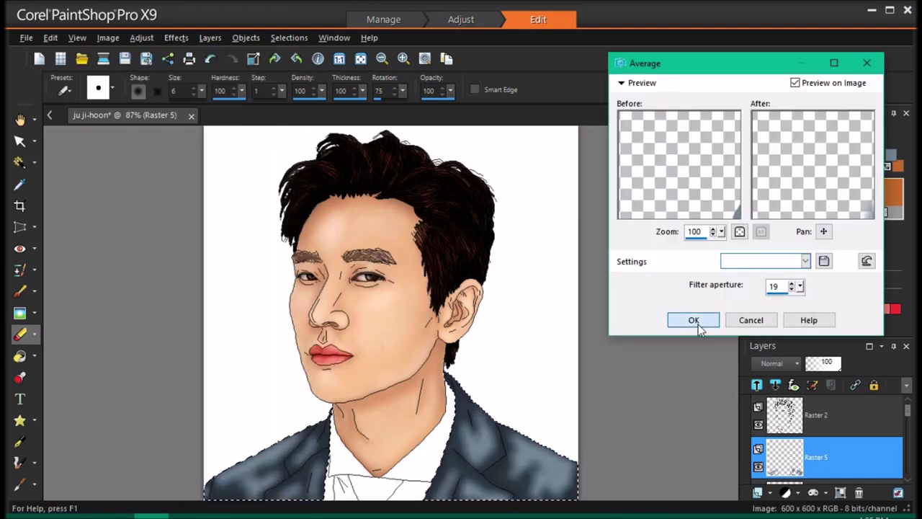
click(695, 321)
Change the blend mode of the jacket's highlight layer to give the suit a more saturated blue
click(797, 366)
click(821, 408)
click(796, 367)
click(851, 426)
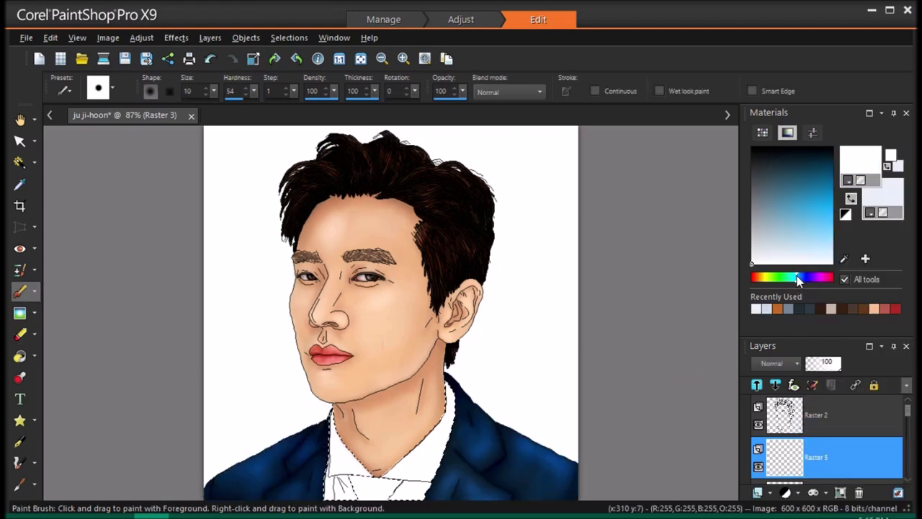
Paint the selected shirt and collar off-white on Raster 3
click(752, 259)
drag(214, 91, 226, 107)
mouse_move(414, 470)
mouse_down()
mouse_move(421, 479)
mouse_move(416, 436)
mouse_up()
drag(214, 92, 196, 100)
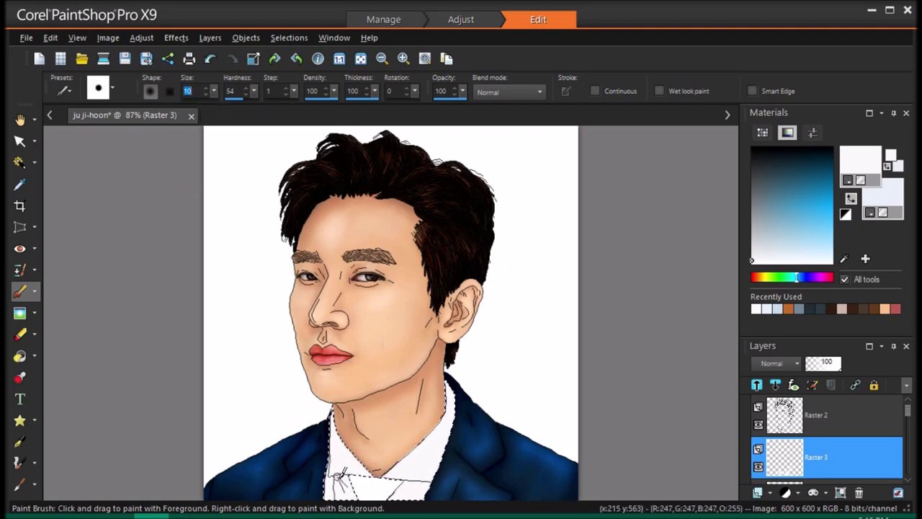
drag(347, 475, 328, 477)
Add the raster layer Raster 4 for pale bluish shirt shadows, undoing the unwanted edit
click(758, 493)
click(464, 416)
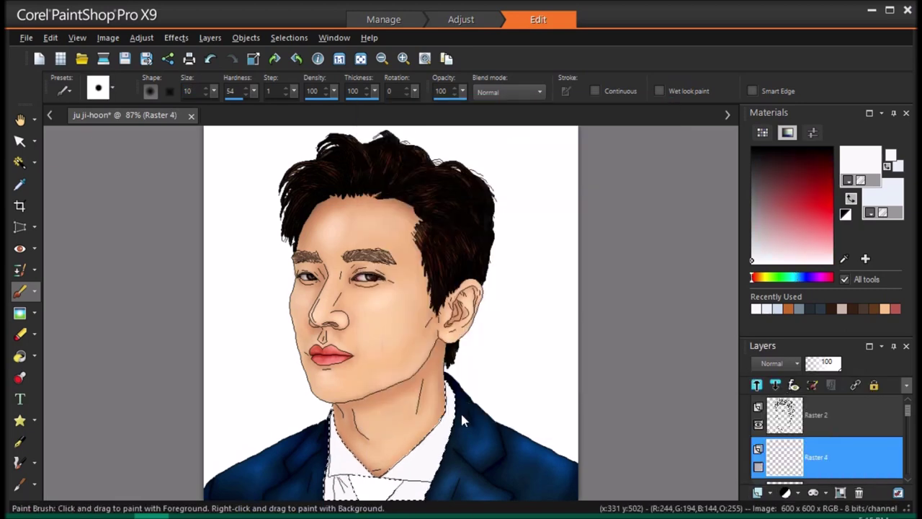
key(ctrl+z)
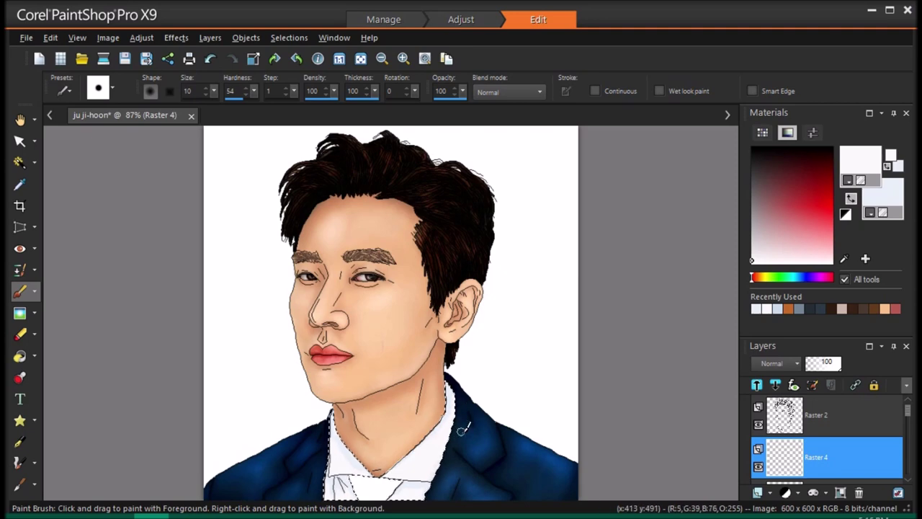
Soften the shirt shadows on Raster 4 with an Average blur
click(141, 37)
mouse_move(166, 263)
click(418, 279)
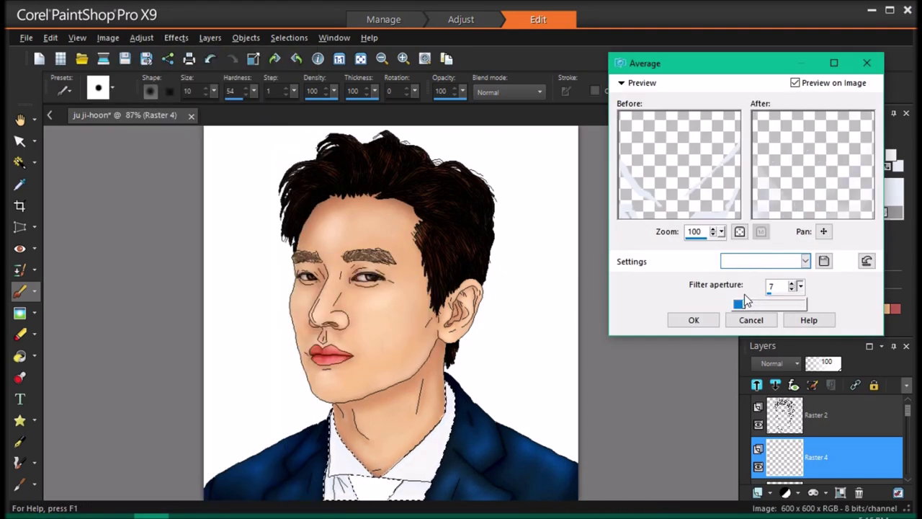
click(694, 320)
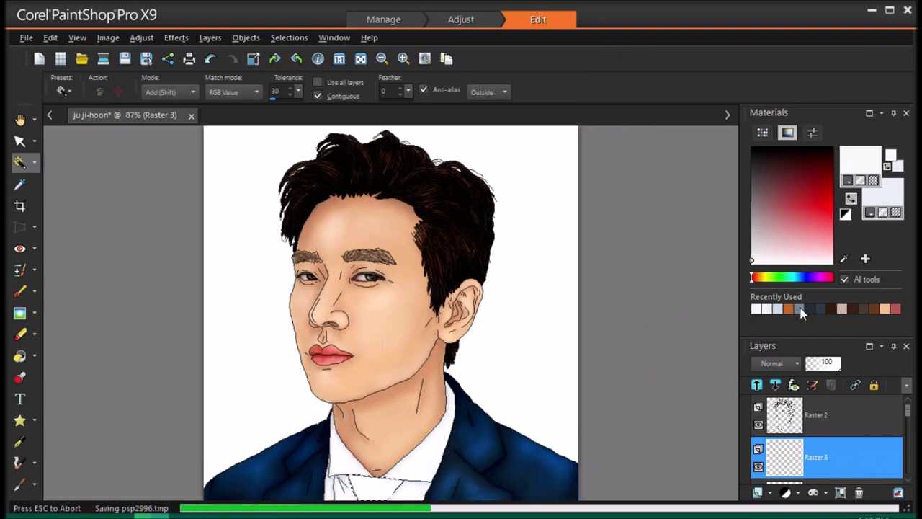
Paint the selected tie dark blue on Raster 3 with a size 75 brush at hardness 54
click(800, 310)
right_click(810, 309)
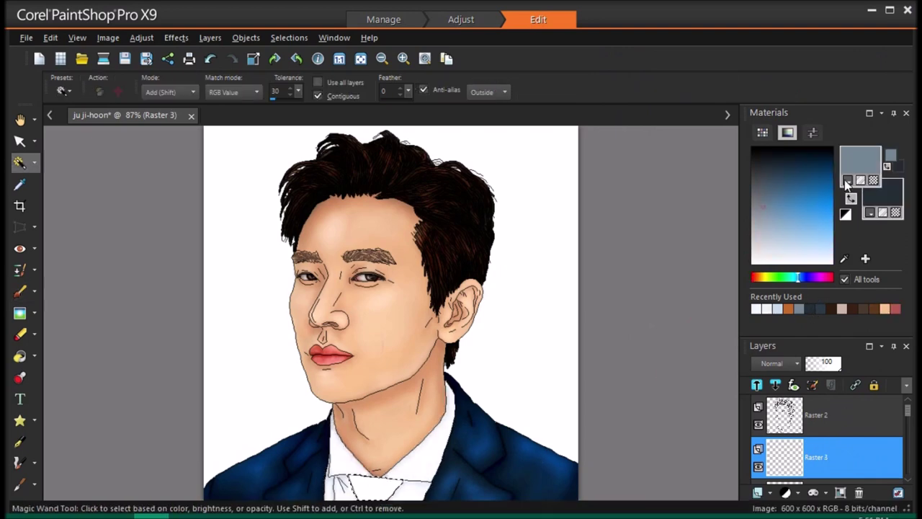
click(769, 197)
click(780, 188)
click(850, 199)
click(785, 167)
drag(793, 165, 797, 177)
key(b)
drag(214, 91, 220, 98)
drag(354, 482, 392, 487)
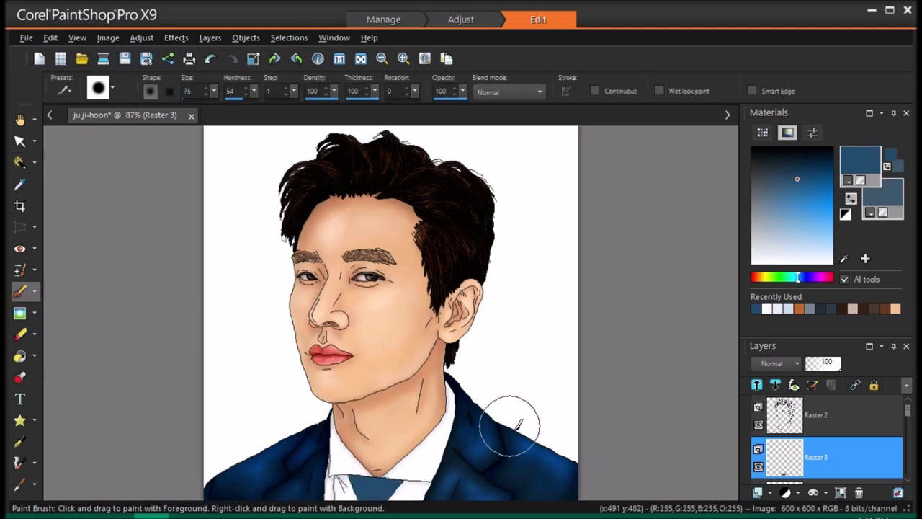
Draw dark curled motifs across the tie on a new Raster 4 layer with a size 2 brush
click(761, 493)
click(797, 381)
click(466, 414)
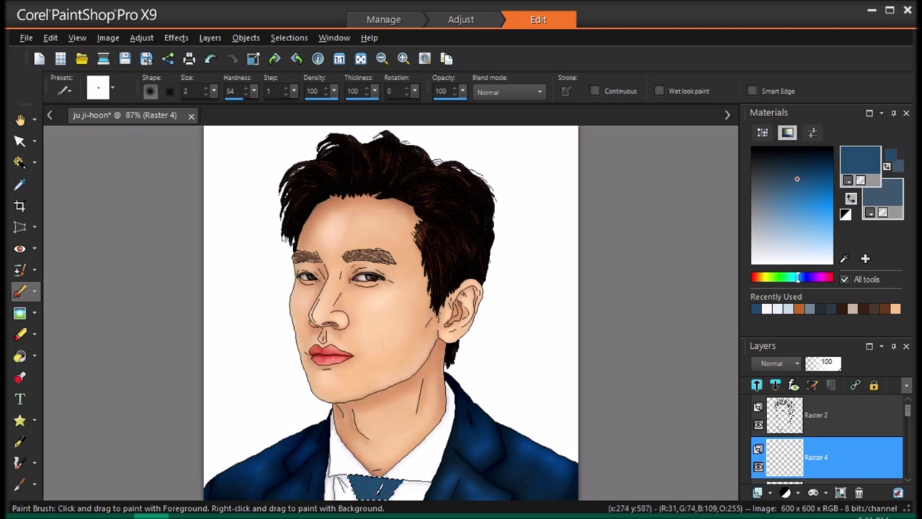
drag(388, 485, 364, 499)
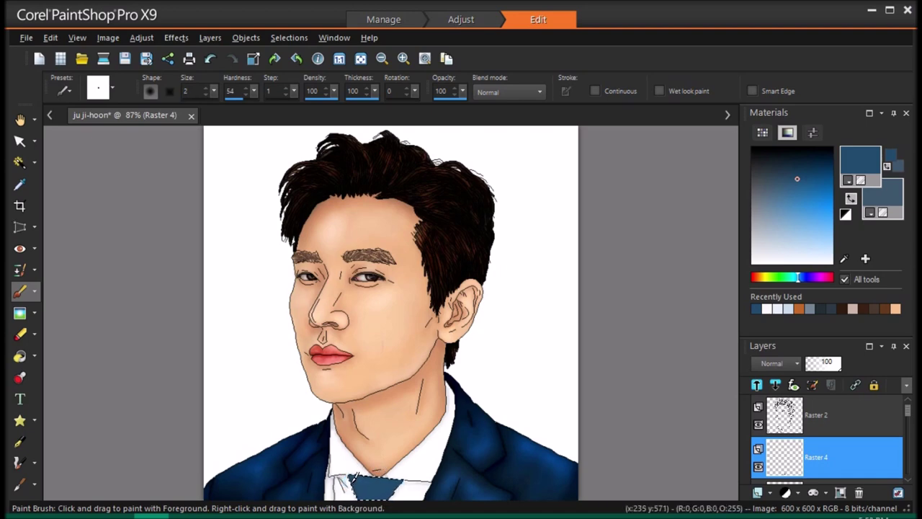
Trace pale blue curls over the tie's motifs on a new Raster 5 layer with a size 2 brush
click(788, 308)
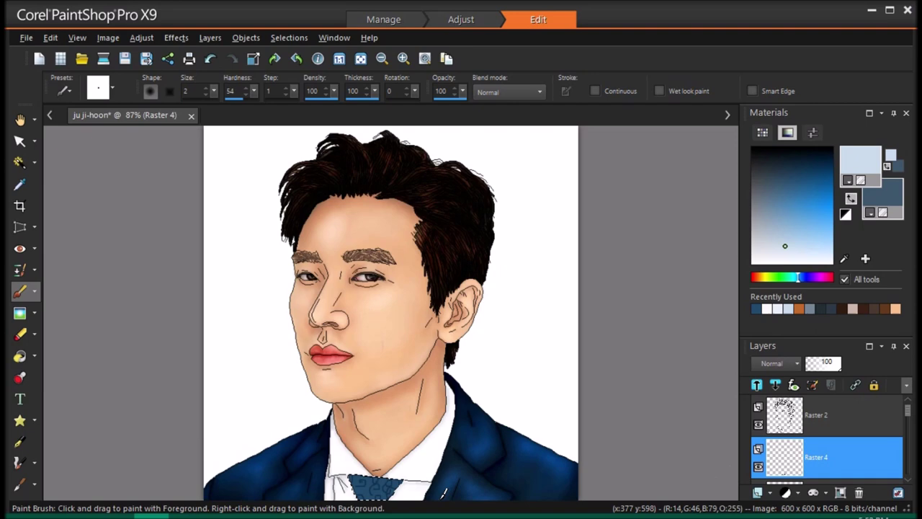
click(761, 493)
click(800, 382)
click(465, 413)
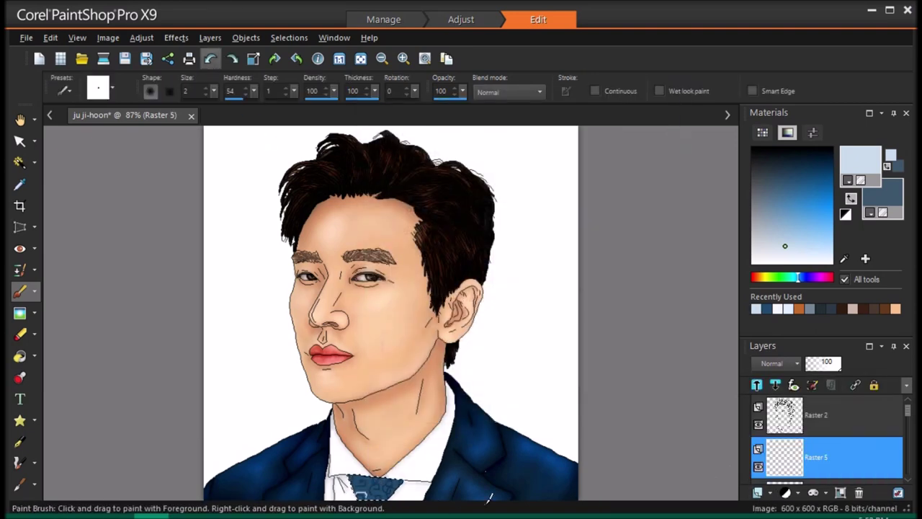
scroll(478, 391, up, 3)
drag(732, 379, 732, 396)
drag(382, 433, 363, 451)
click(210, 59)
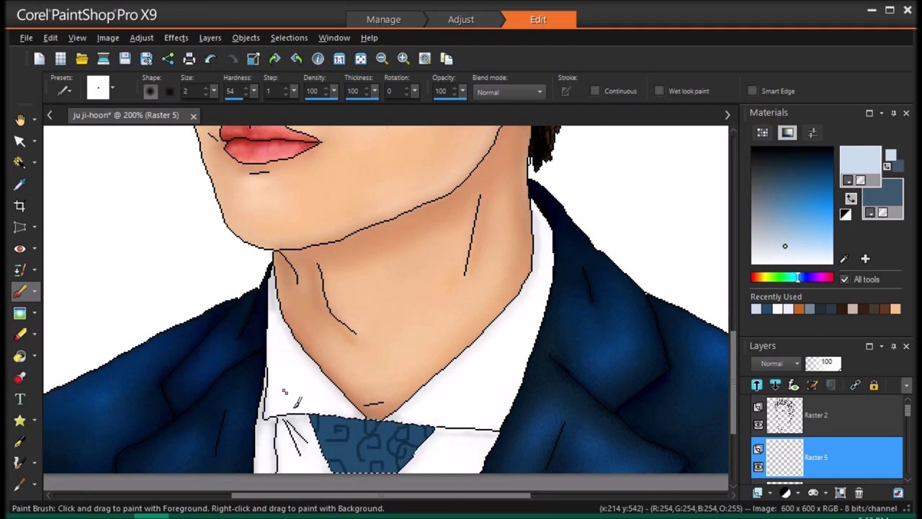
mouse_move(315, 415)
mouse_down()
mouse_move(342, 471)
mouse_move(380, 472)
mouse_up()
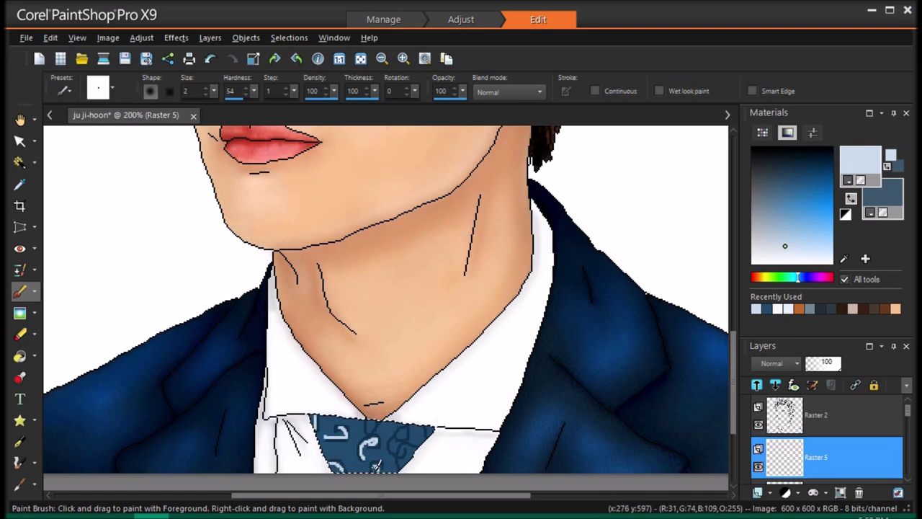
mouse_move(427, 426)
mouse_down()
mouse_move(374, 418)
mouse_move(404, 431)
mouse_move(410, 422)
mouse_move(402, 452)
mouse_up()
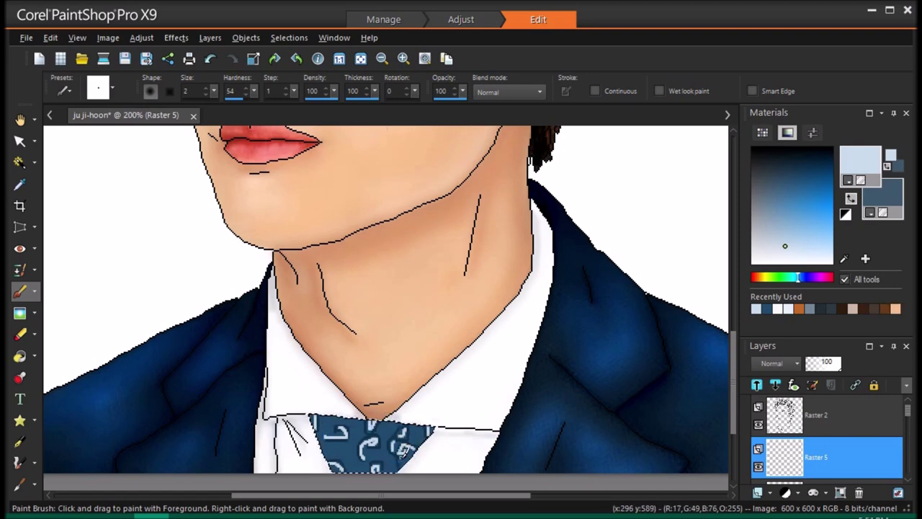
Fill the gaps between the tie's curls with small pale blue marks and dots on Raster 5
drag(334, 451, 342, 458)
click(352, 436)
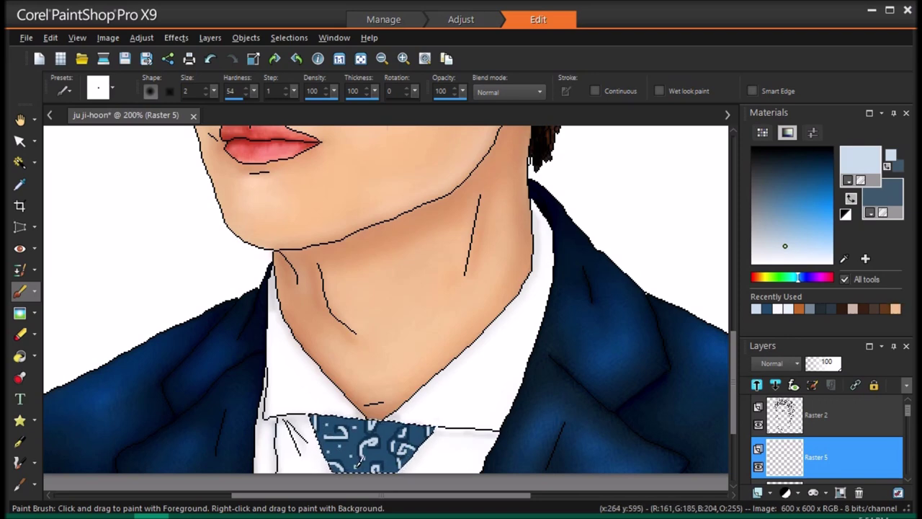
click(352, 454)
click(389, 428)
click(424, 434)
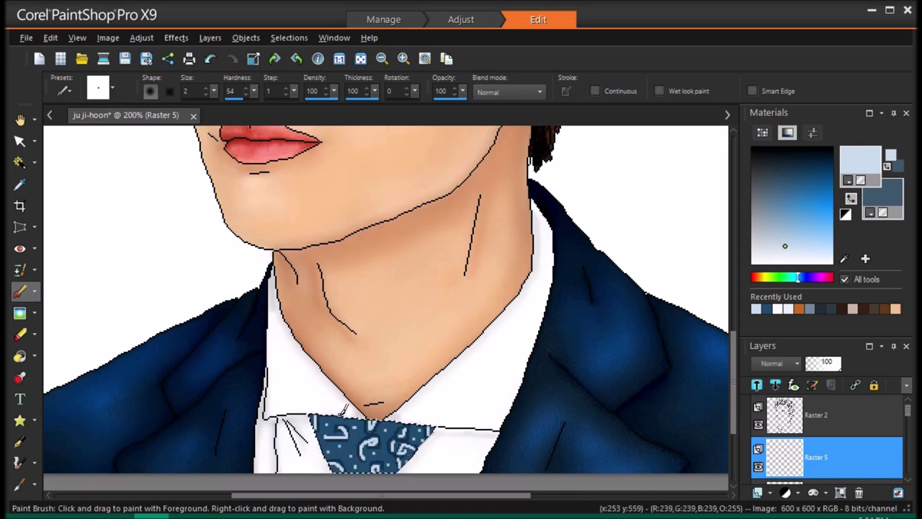
Adjust the blend mode and opacity of the tie's pattern layers to darken and blend the motifs
click(361, 59)
click(797, 364)
click(832, 408)
scroll(851, 453, down, 1)
click(851, 455)
click(818, 364)
click(826, 407)
click(814, 366)
click(827, 366)
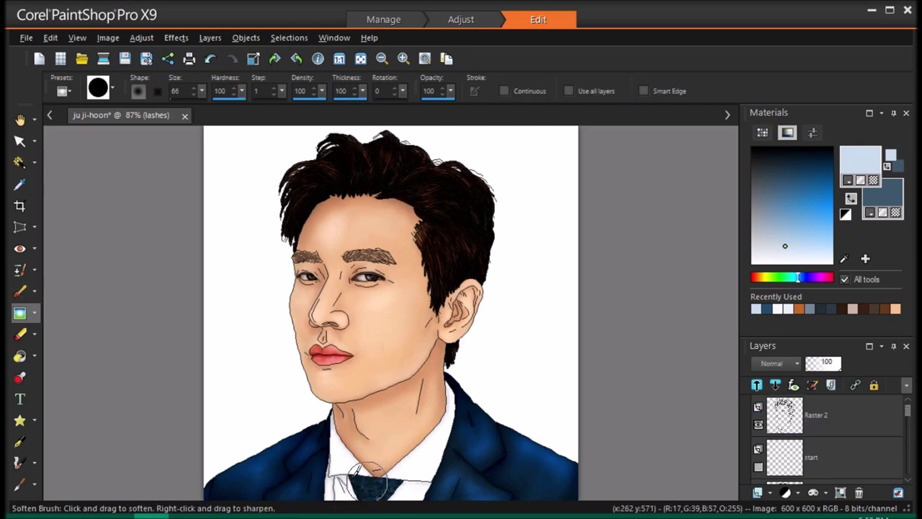
Paint the selected background dark grey on Raster 3 with a size 326 brush at hardness 100
key(b)
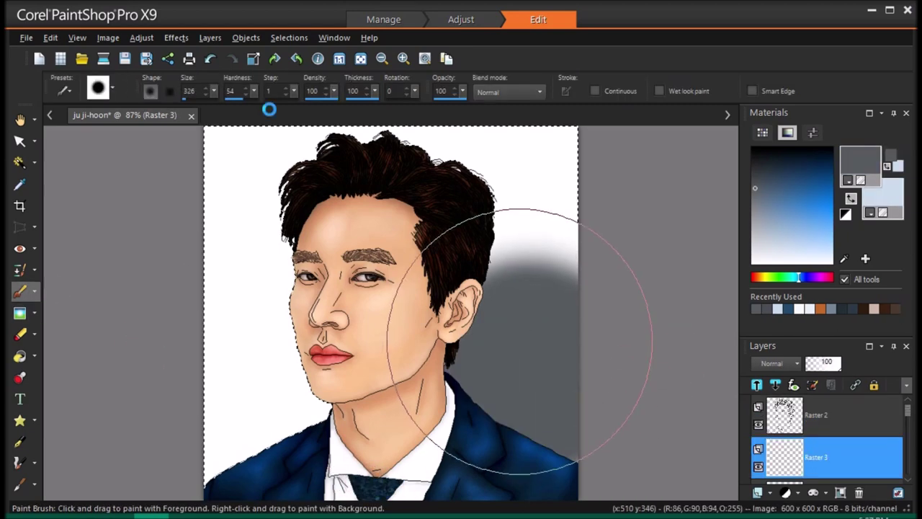
mouse_move(494, 340)
mouse_down()
mouse_move(505, 216)
mouse_move(519, 367)
mouse_up()
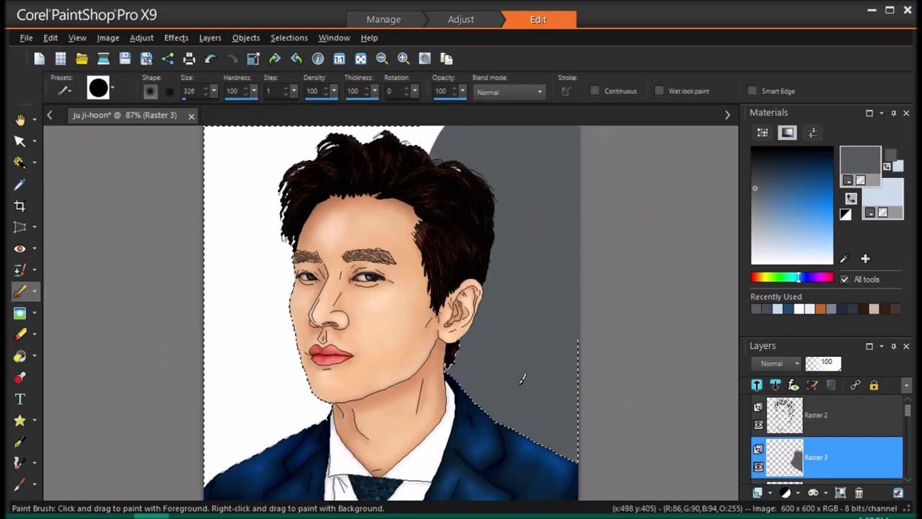
mouse_move(260, 373)
mouse_down()
mouse_move(229, 425)
mouse_move(285, 378)
mouse_move(347, 194)
mouse_move(444, 140)
mouse_move(227, 293)
mouse_up()
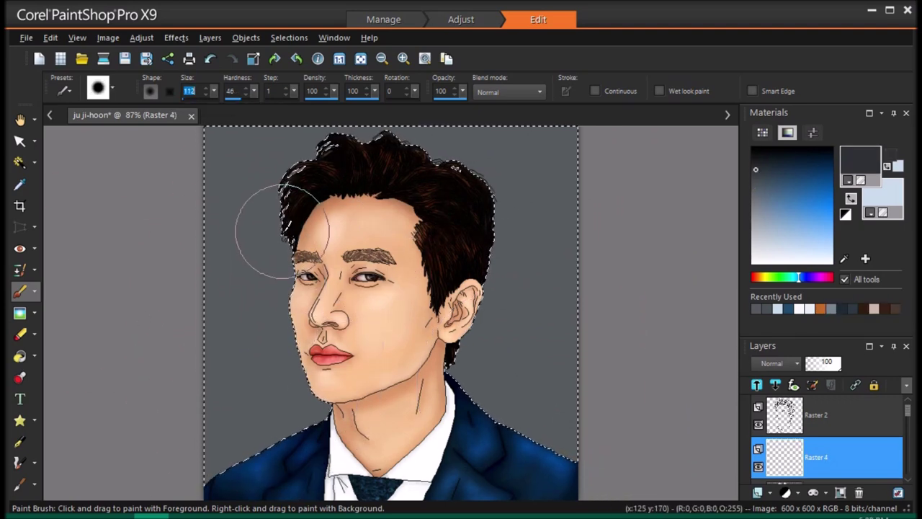
Paint a near-black shadow around the man's outline on Raster 4 with a size 38 brush at hardness 46
mouse_move(267, 206)
mouse_down()
mouse_move(330, 150)
mouse_move(374, 144)
mouse_up()
click(209, 58)
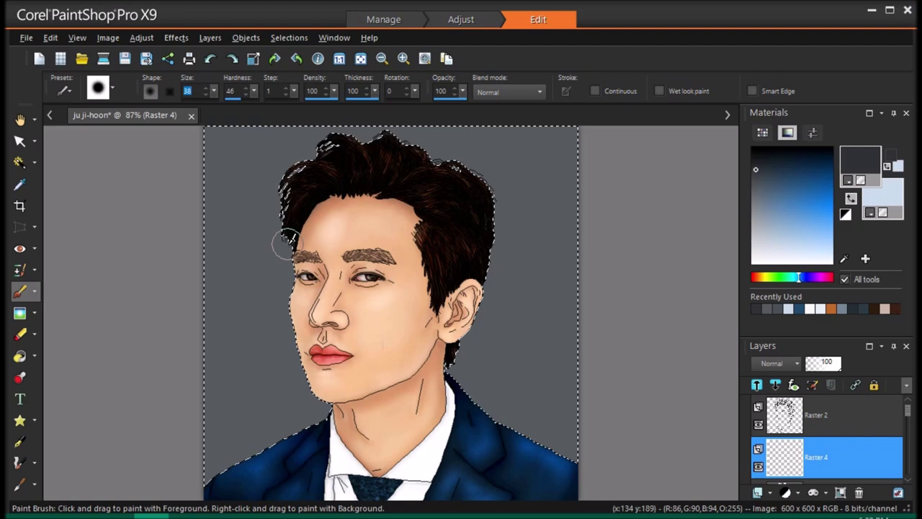
mouse_move(282, 241)
mouse_down()
mouse_move(288, 200)
mouse_move(326, 147)
mouse_move(404, 138)
mouse_move(457, 161)
mouse_move(483, 296)
mouse_move(462, 342)
mouse_move(476, 407)
mouse_move(585, 471)
mouse_up()
mouse_move(206, 480)
mouse_down()
mouse_move(230, 469)
mouse_move(306, 393)
mouse_move(287, 203)
mouse_up()
Blur the background shadow on Raster 4 with an Average blur at a filter aperture of 11
click(108, 38)
click(393, 248)
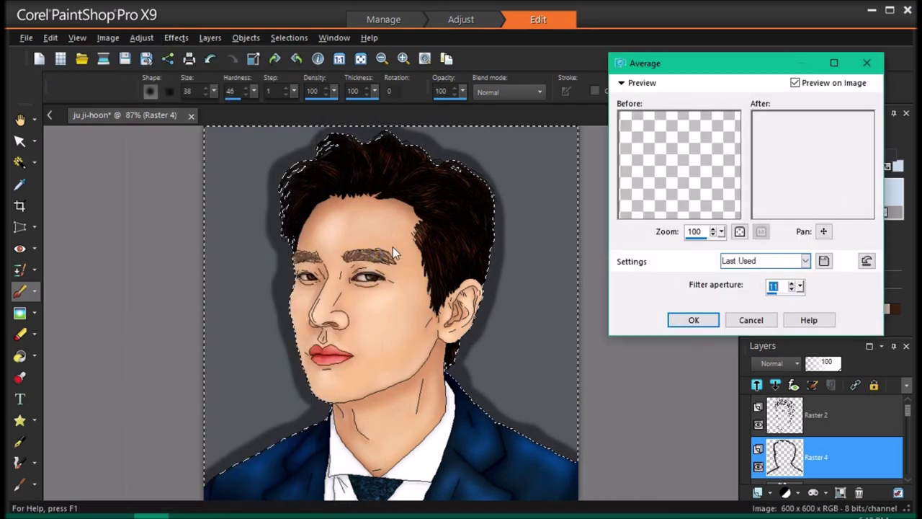
key(Return)
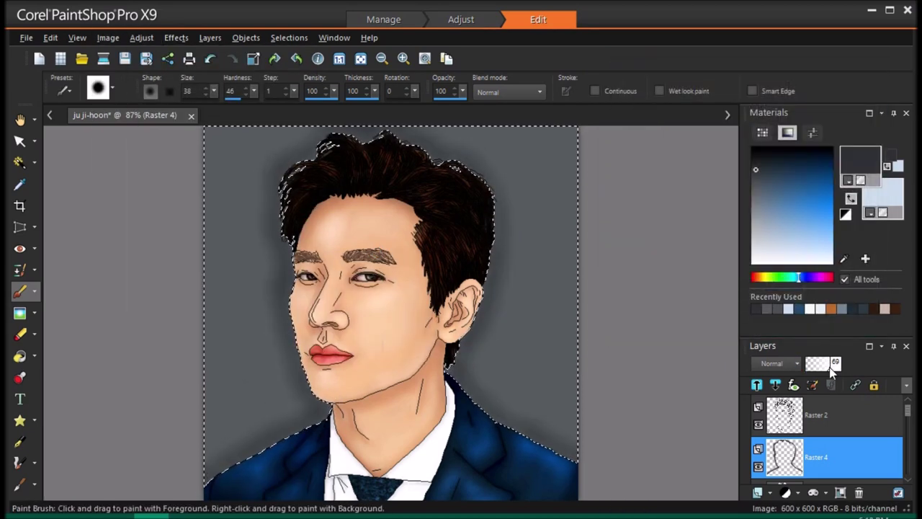
Set the background shadow layer's opacity to 46 and clear the selection
click(822, 369)
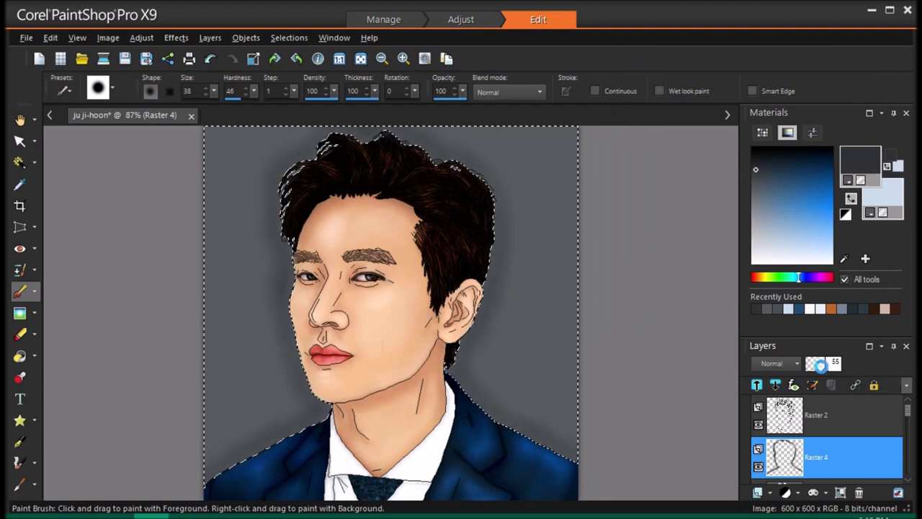
click(20, 162)
key(ctrl+d)
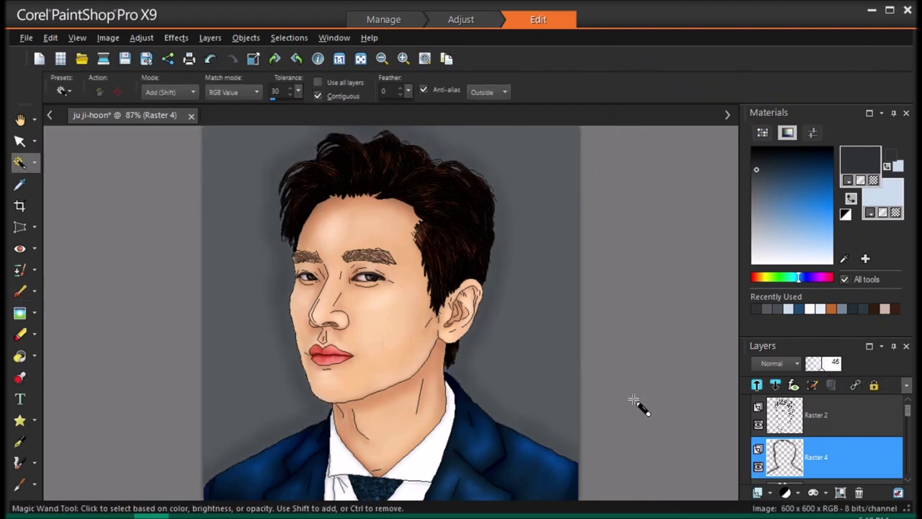
Push fine strands out along the hair's edges on the hair layer with the Push brush at size 1 and hardness 21
key(b)
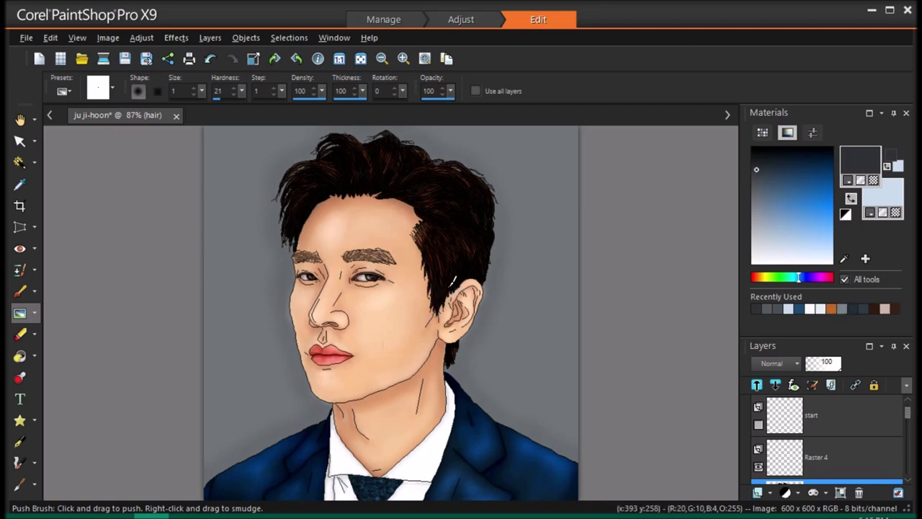
drag(374, 197, 368, 187)
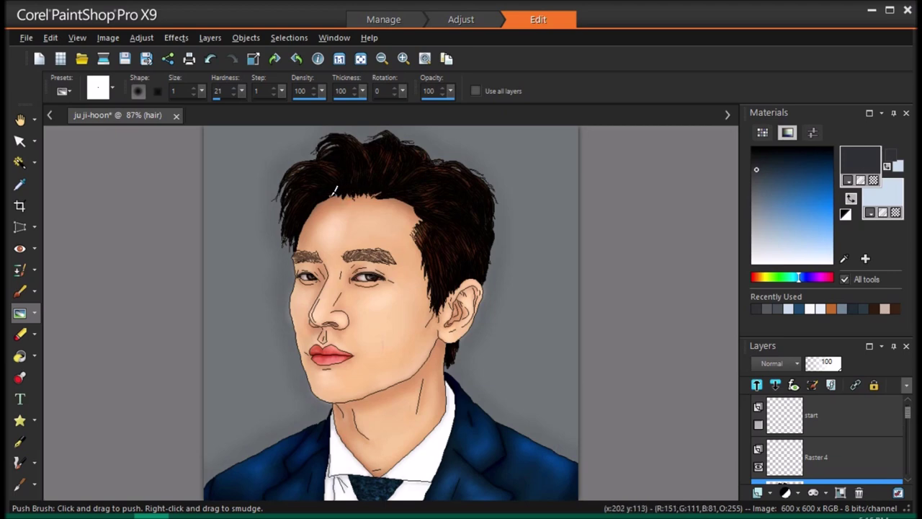
drag(457, 343, 454, 365)
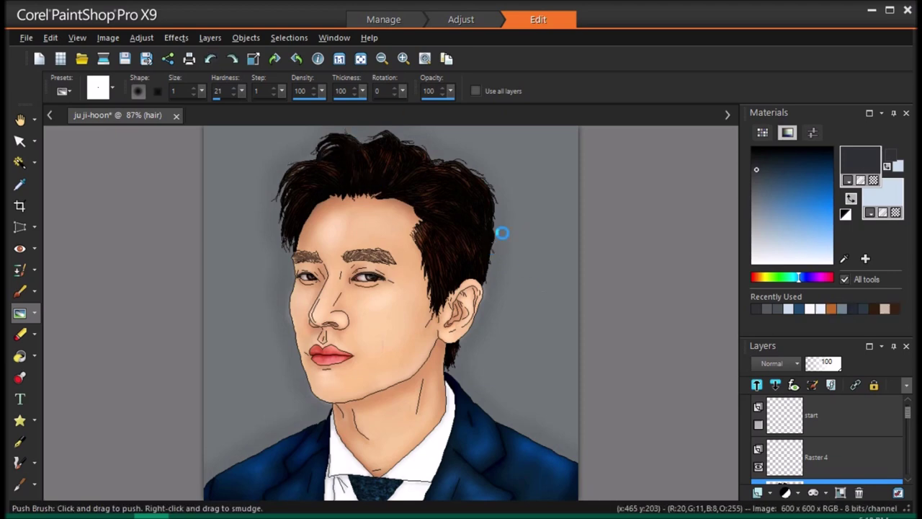
Hide the Raster 2 line-art layer
scroll(778, 432, up, 1)
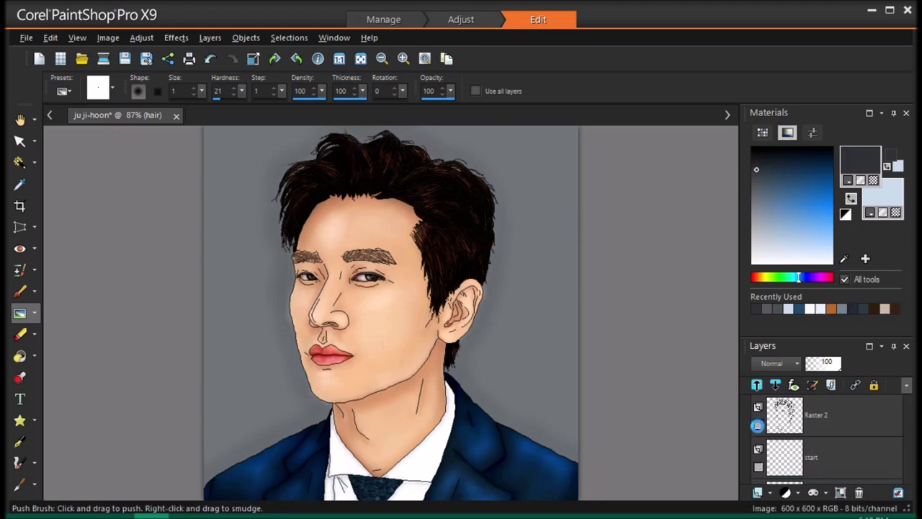
click(758, 424)
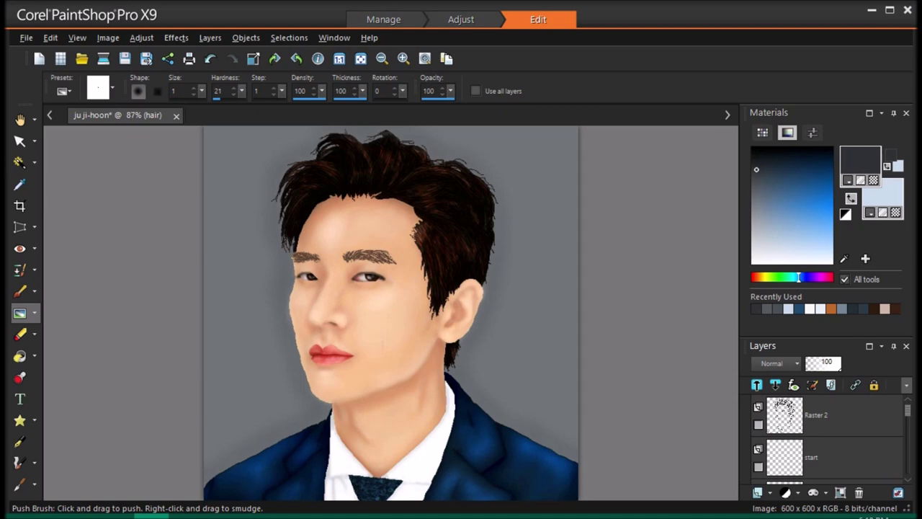